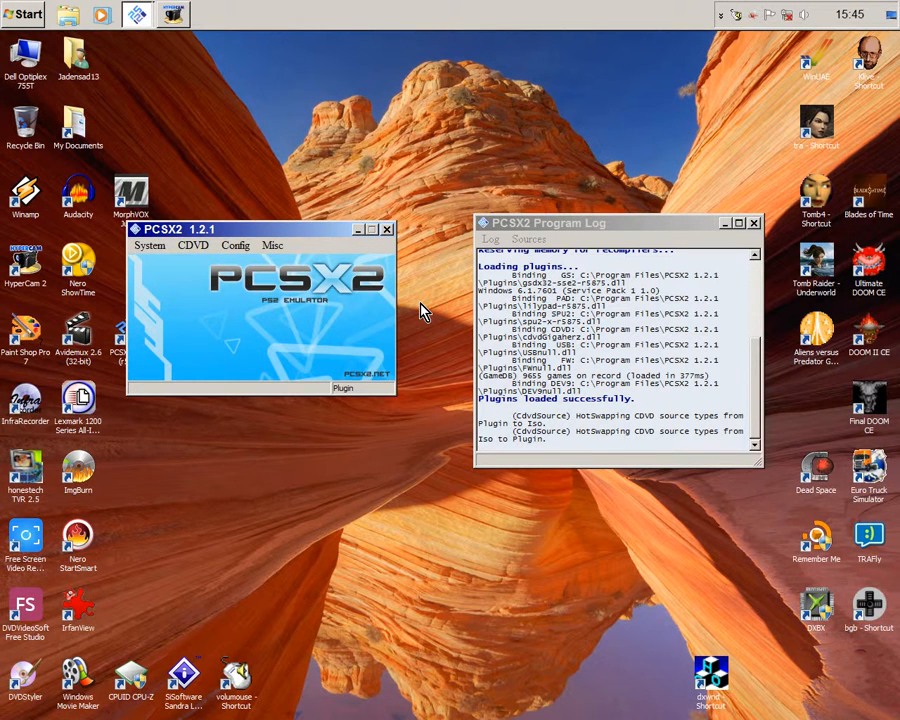
click(150, 246)
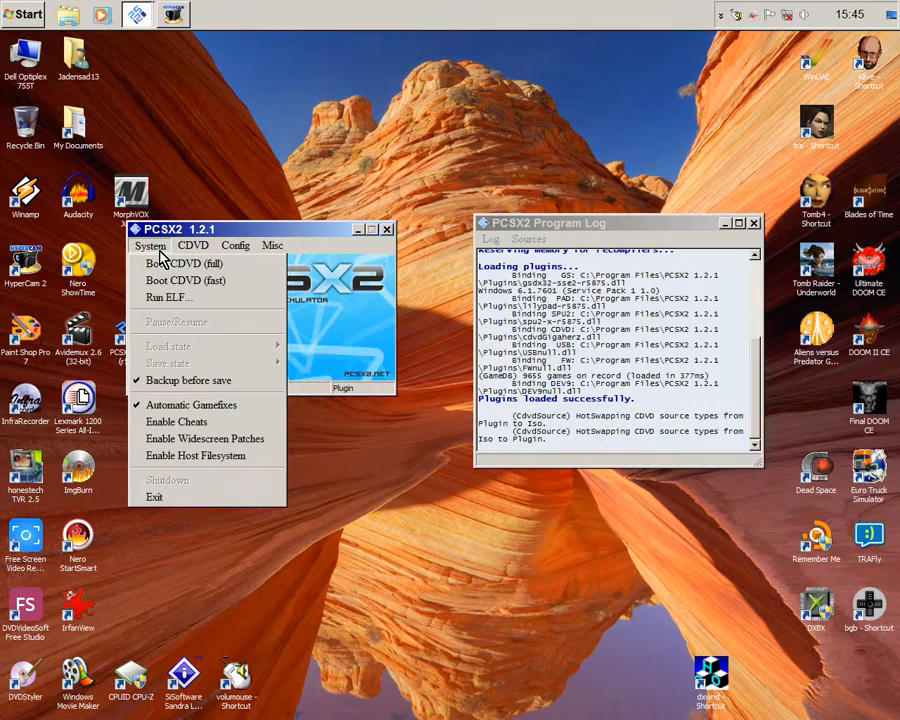
mouse_move(195, 248)
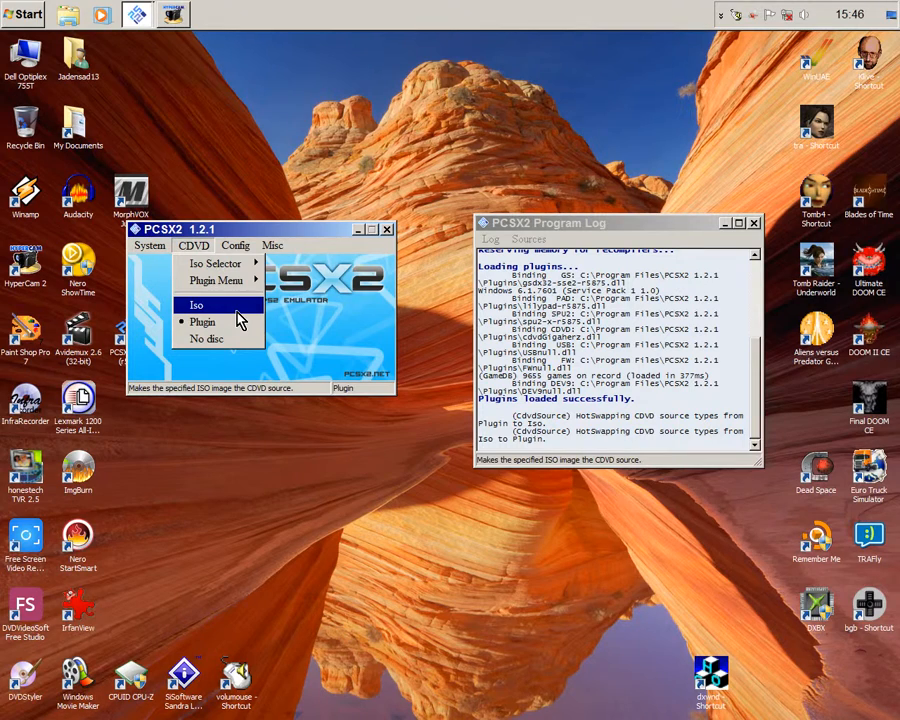
mouse_move(237, 260)
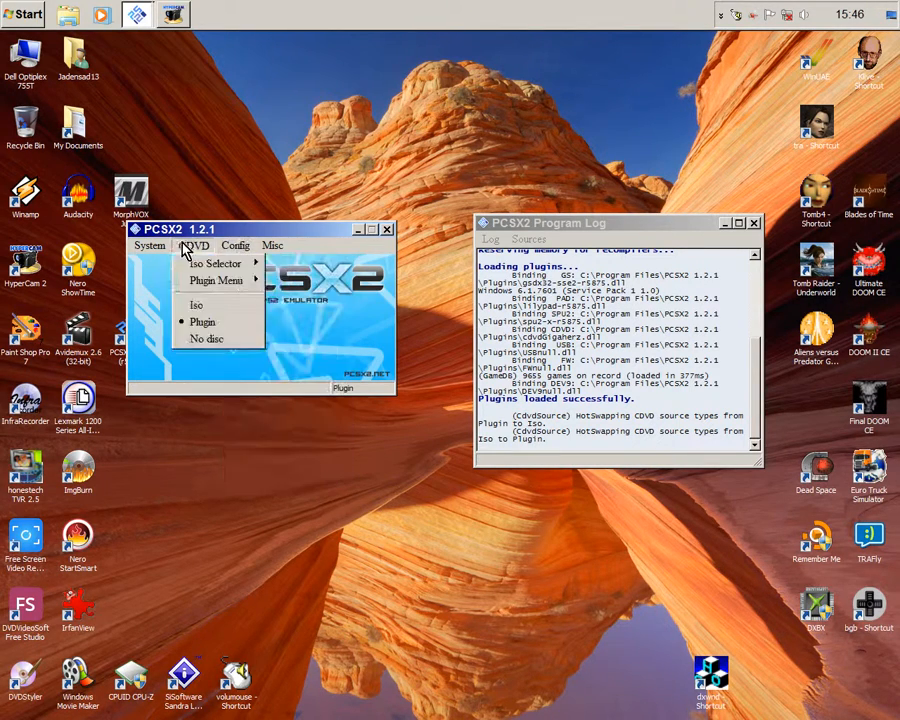
mouse_move(148, 248)
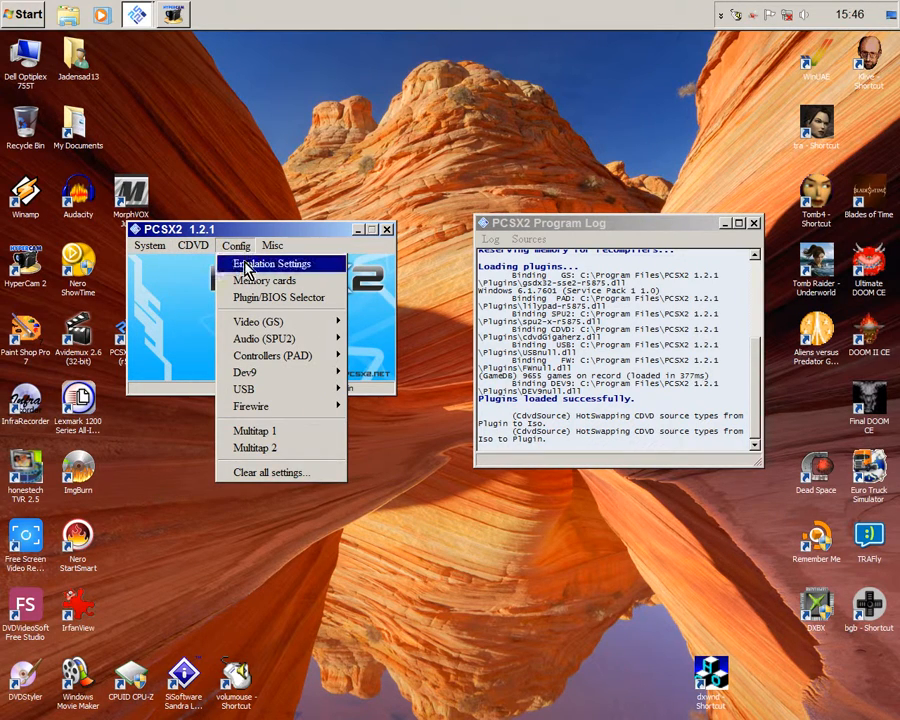
Step: Examine the EE/IOP, VUs, GS and GS Window pages of the emulation settings, including the aspect ratio choices
click(245, 263)
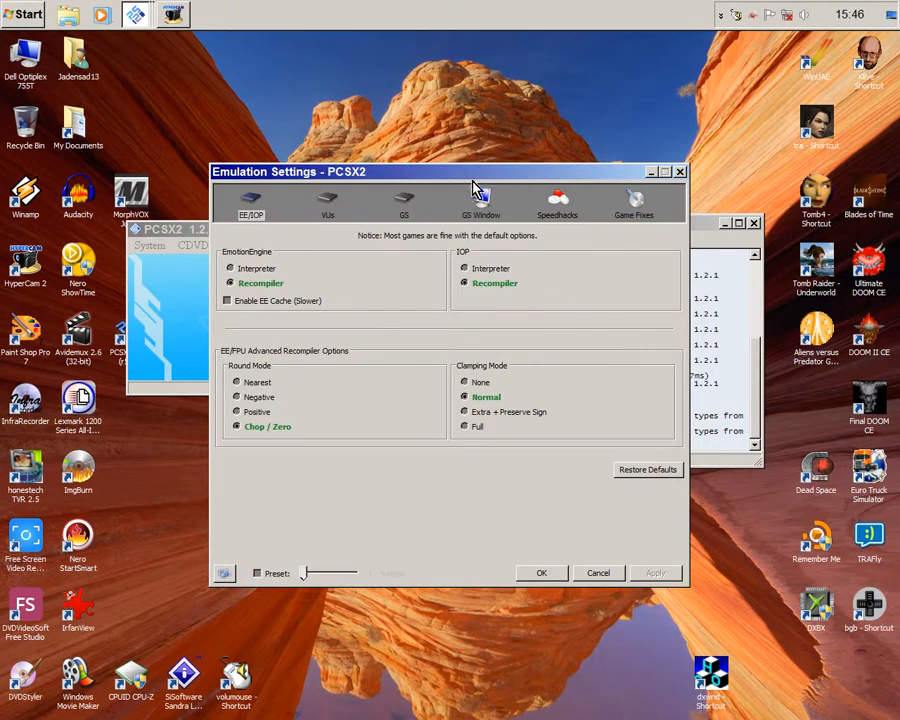
drag(474, 174, 492, 203)
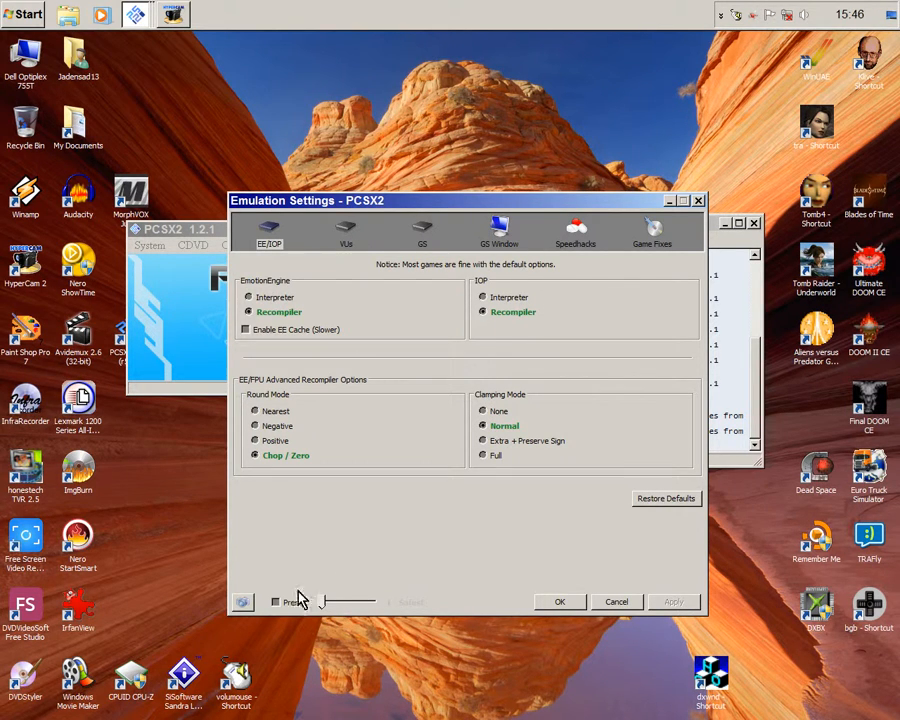
click(356, 243)
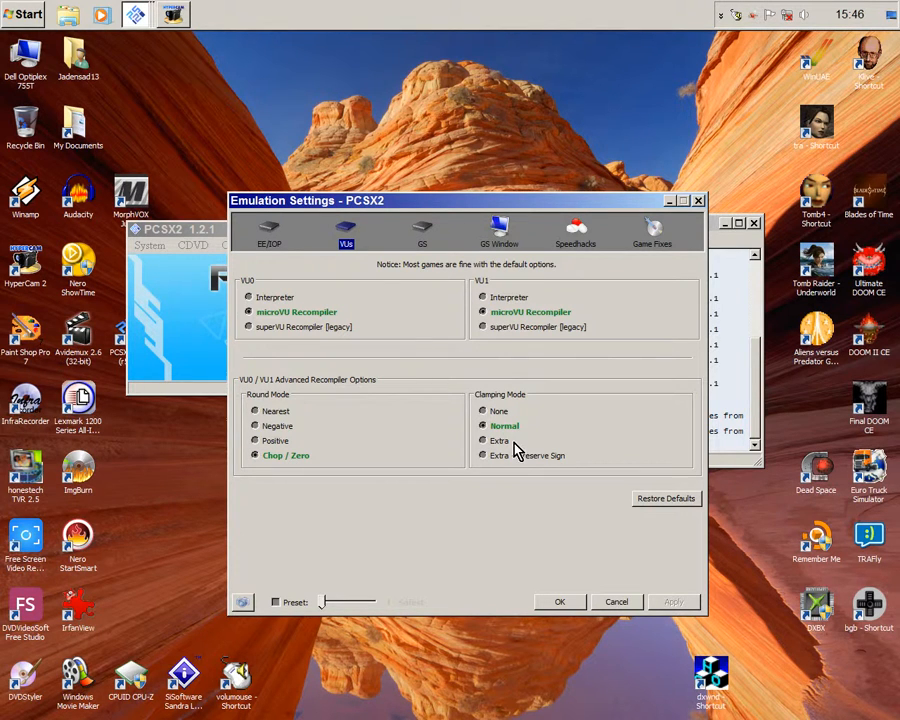
click(420, 242)
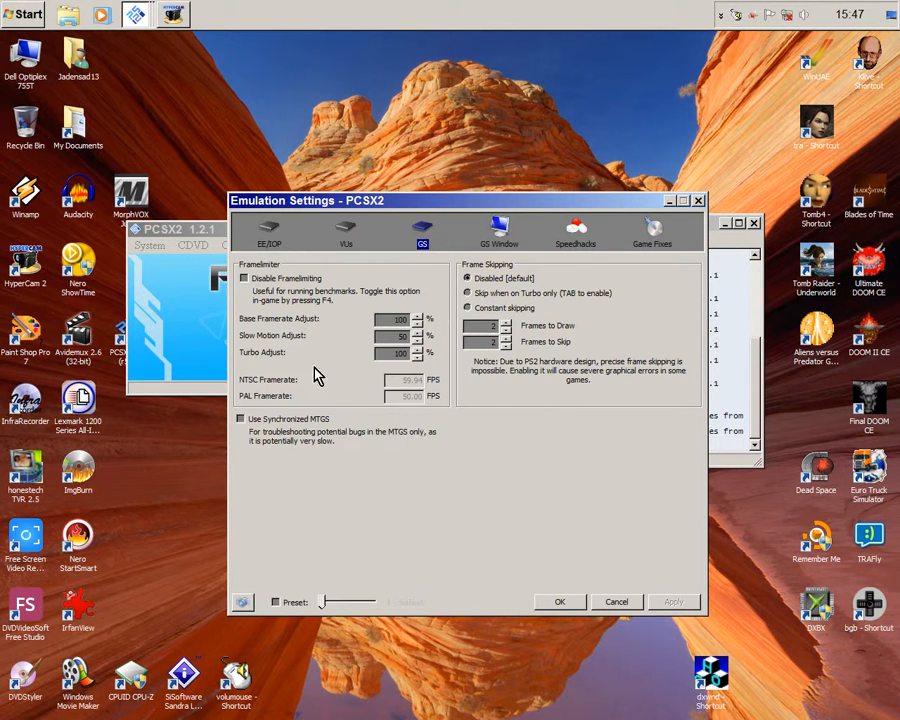
click(501, 238)
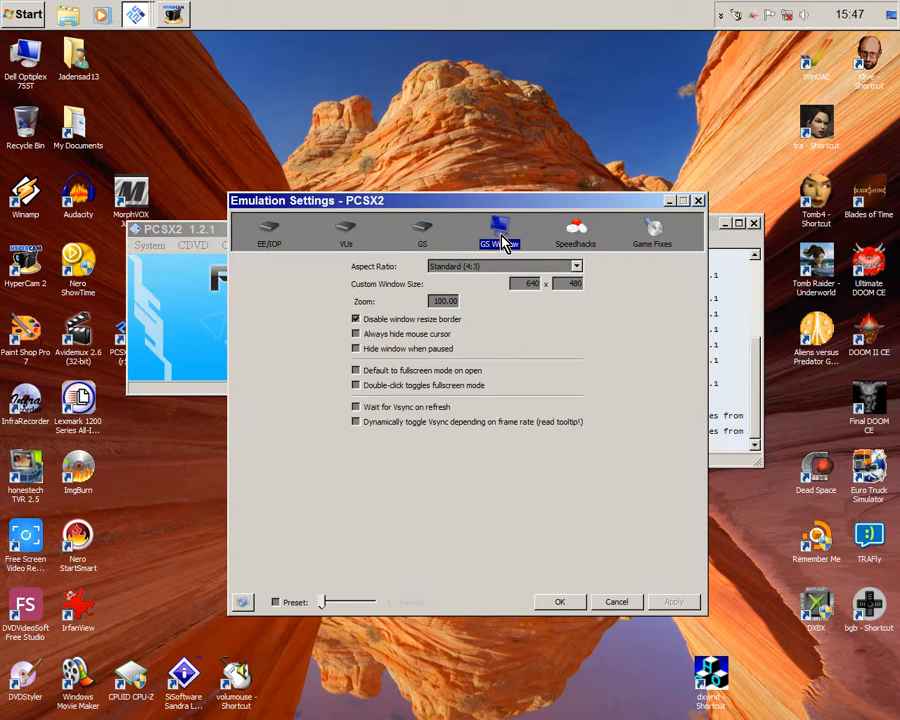
click(577, 267)
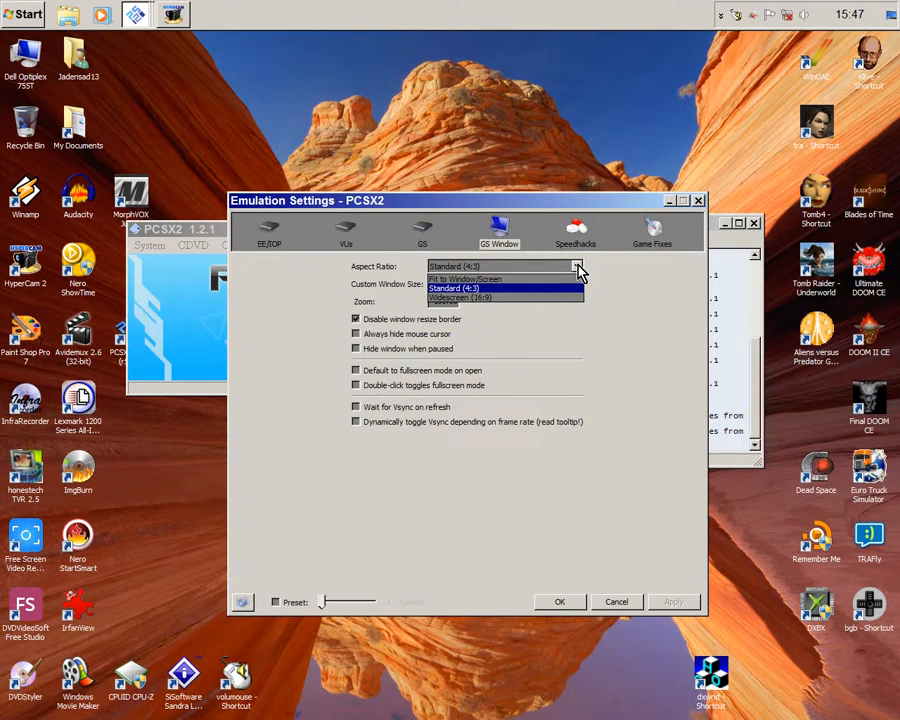
click(578, 268)
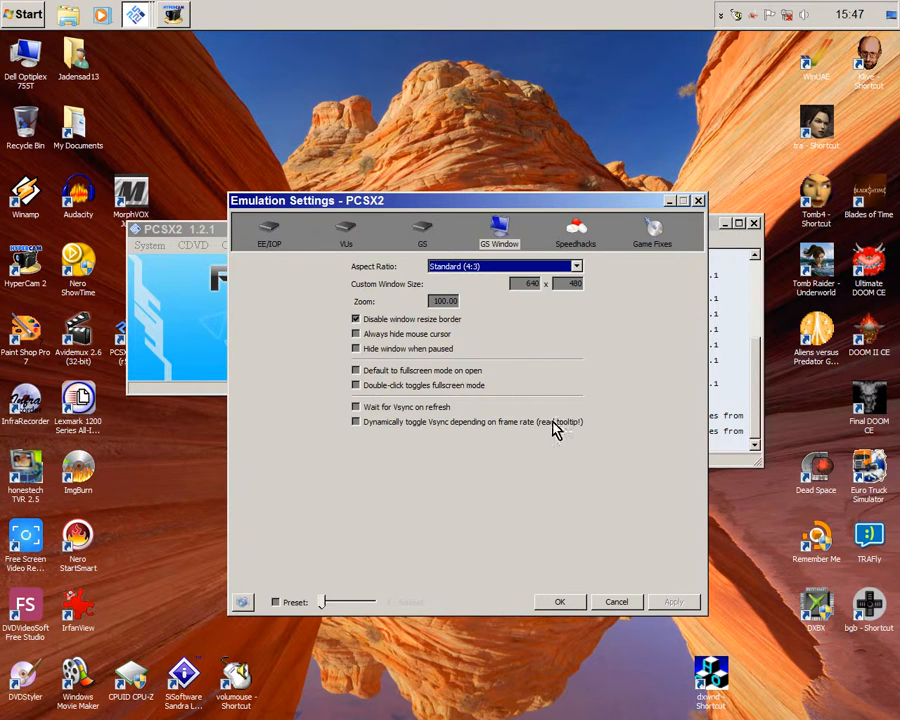
Step: Try out the EE Cyclerate and VU Cycle Stealing speedhack levels, ending with both at 3
click(577, 240)
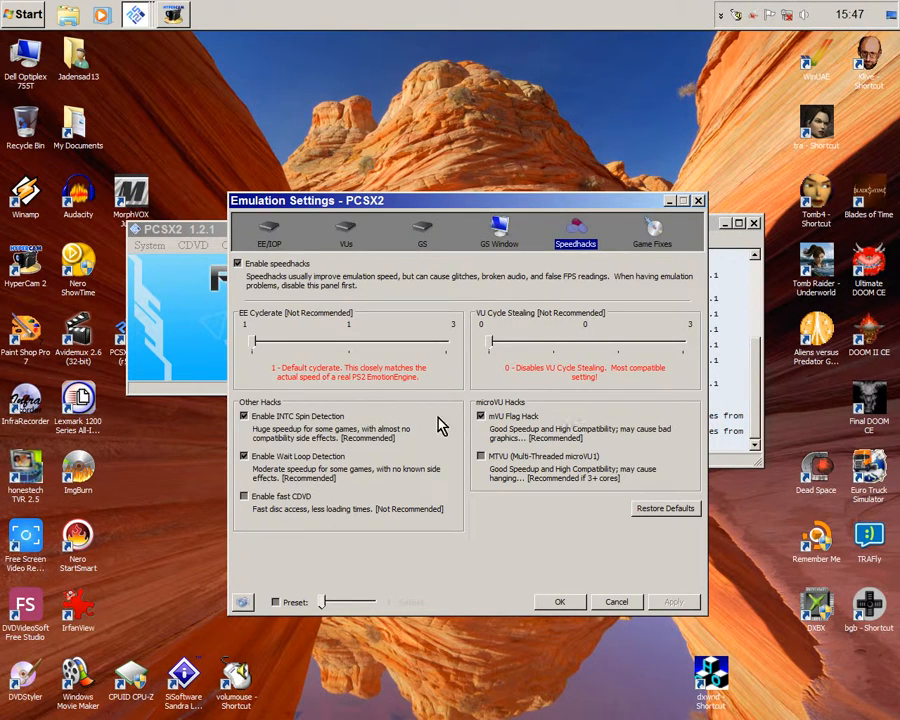
drag(258, 345, 680, 352)
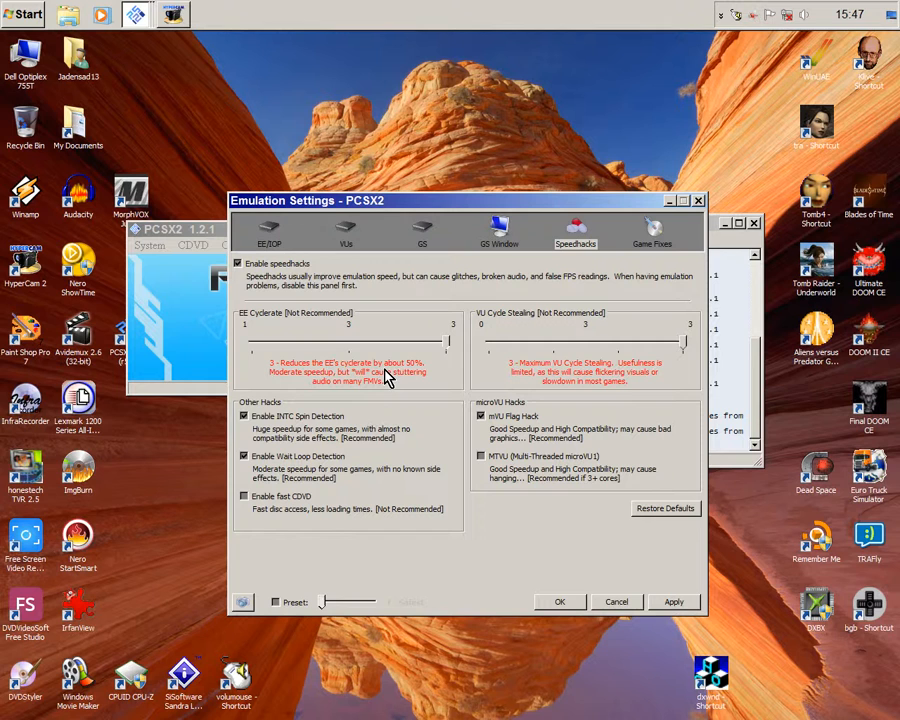
drag(446, 349, 254, 345)
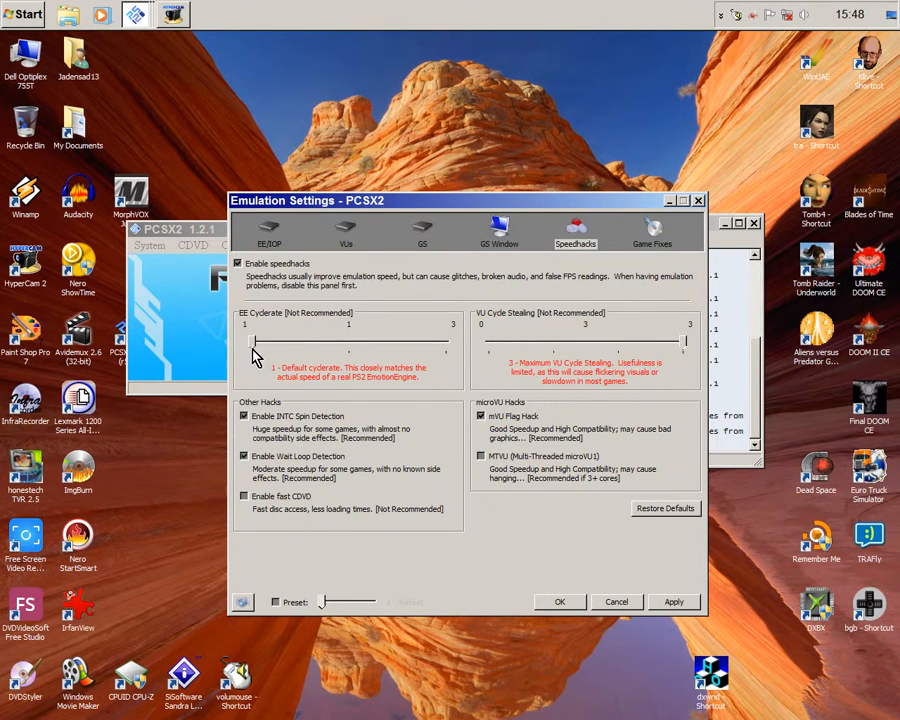
click(315, 350)
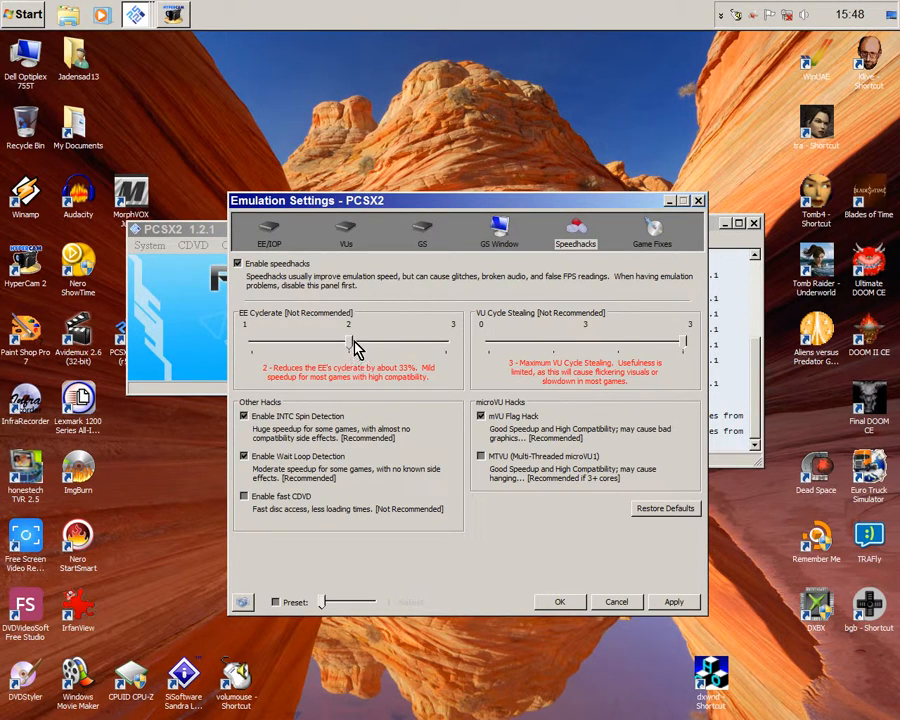
drag(350, 342, 446, 342)
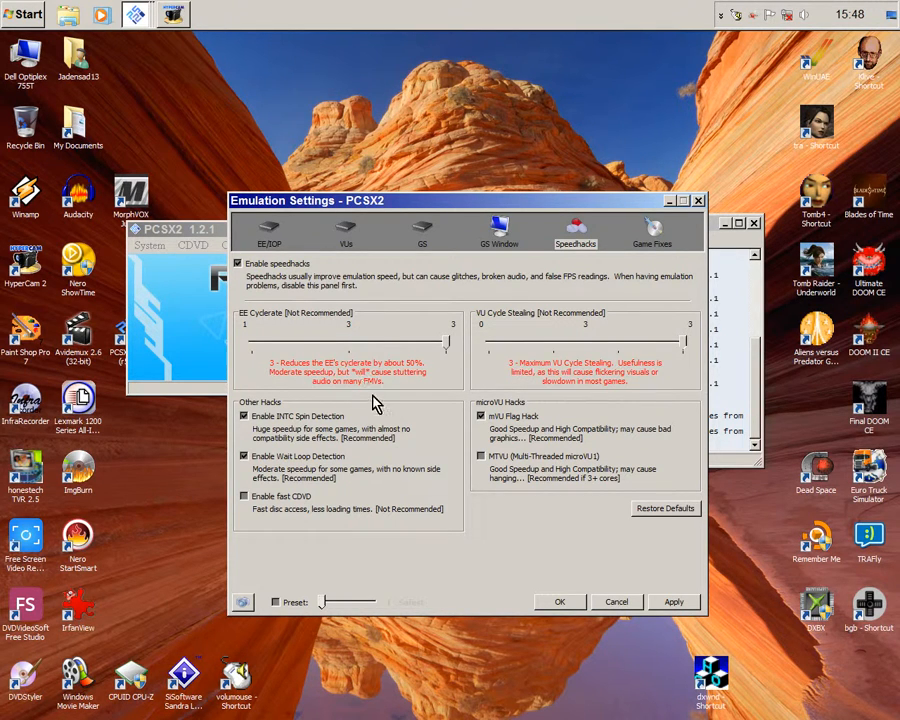
drag(686, 343, 514, 346)
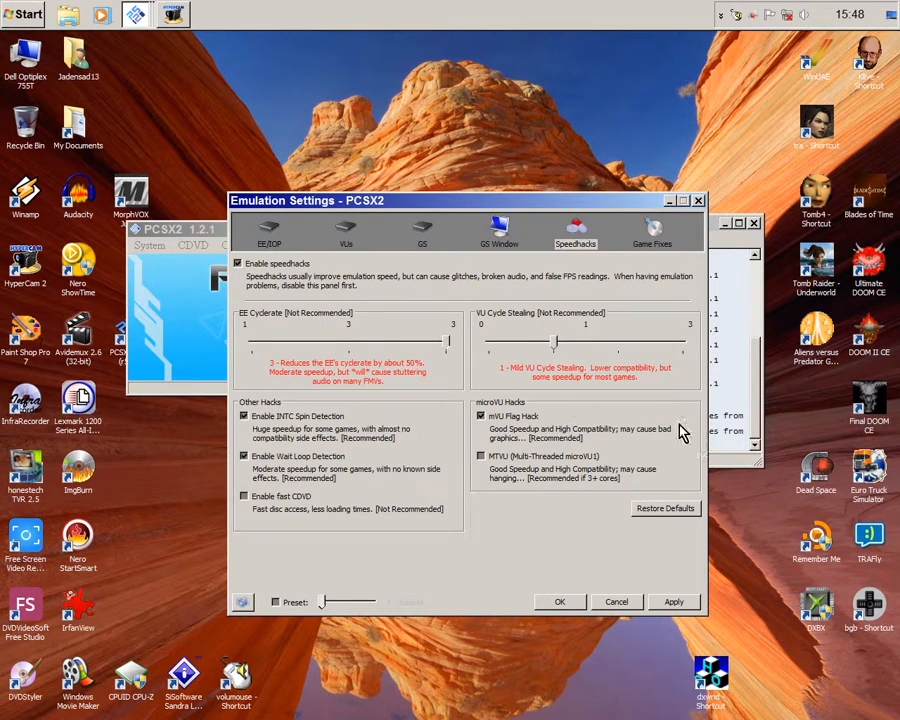
drag(560, 345, 699, 394)
drag(686, 345, 621, 351)
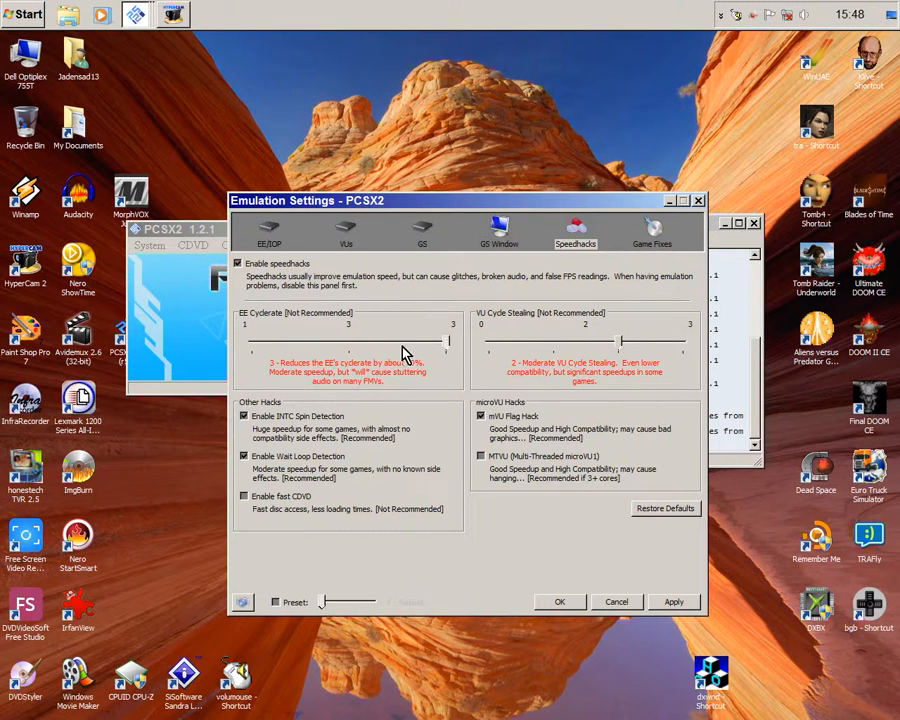
click(645, 343)
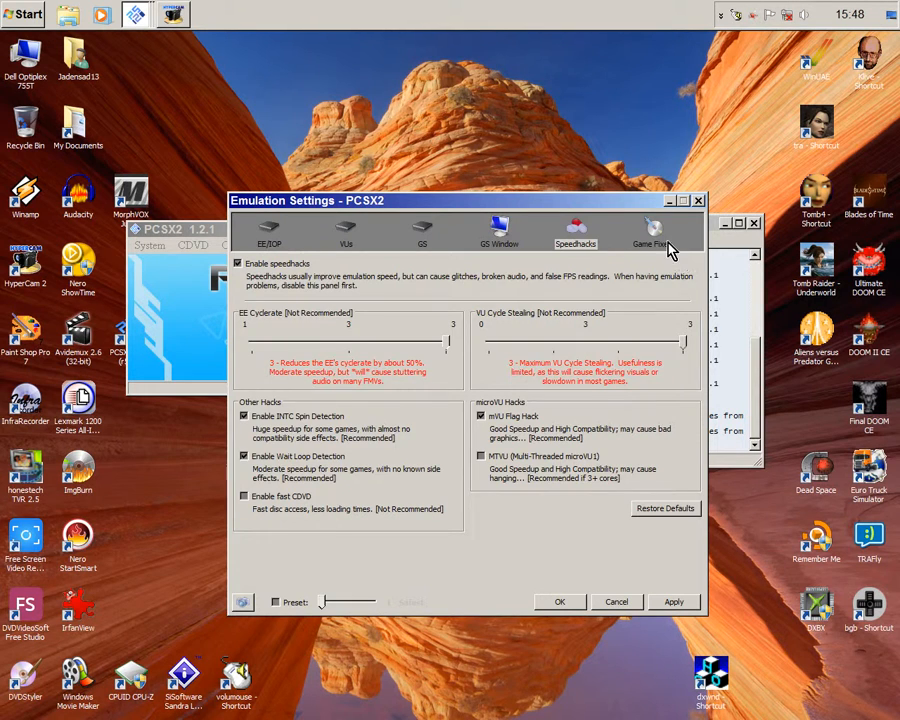
Step: Look over the manual game fixes and close the emulation settings without saving
click(666, 244)
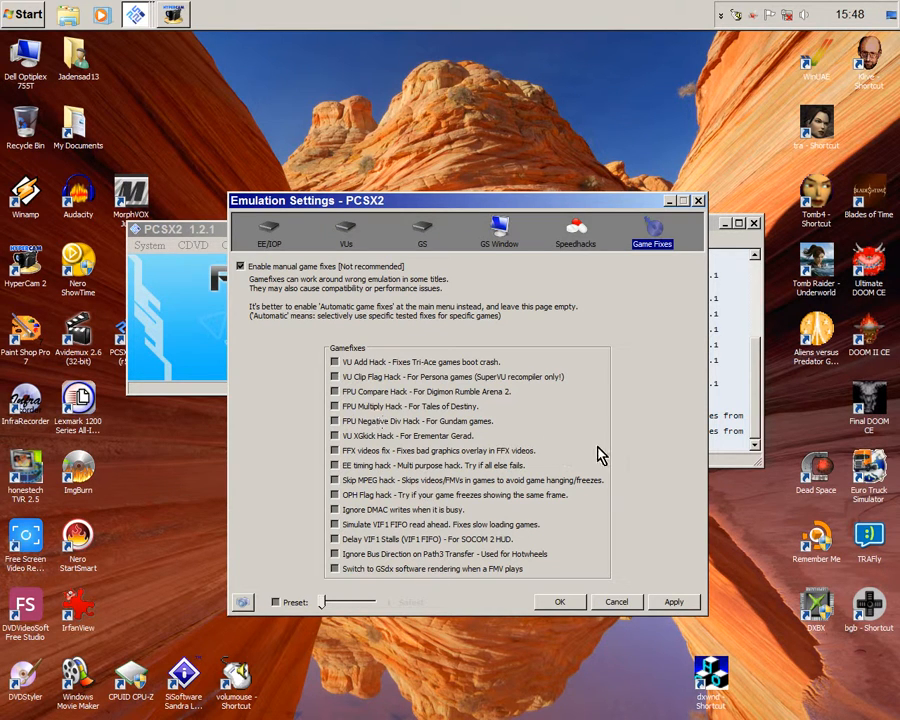
click(268, 232)
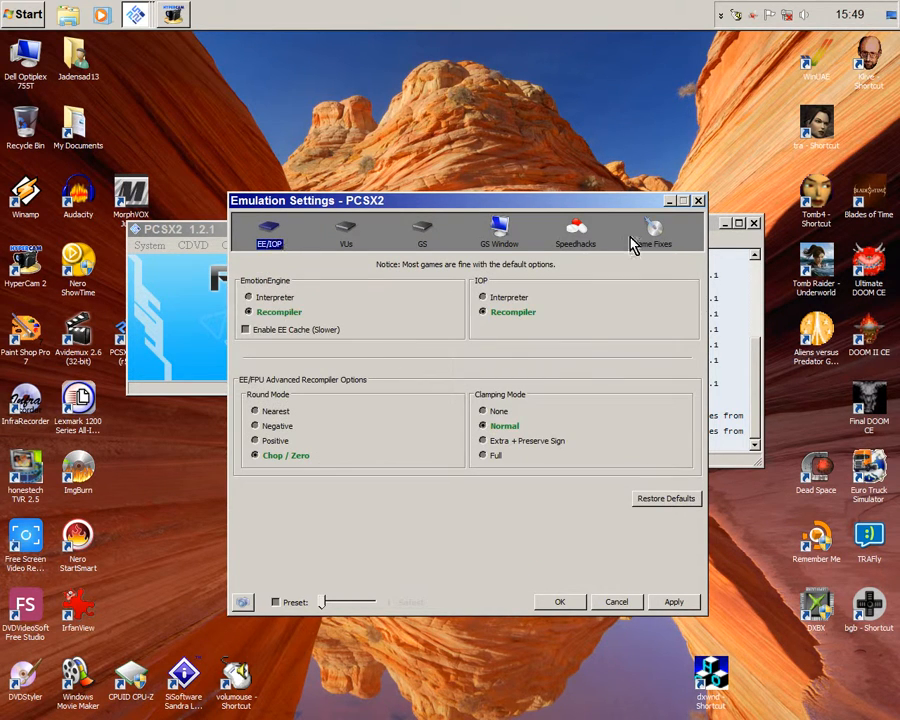
click(620, 601)
Step: View the memory card manager and close it without making changes
click(226, 248)
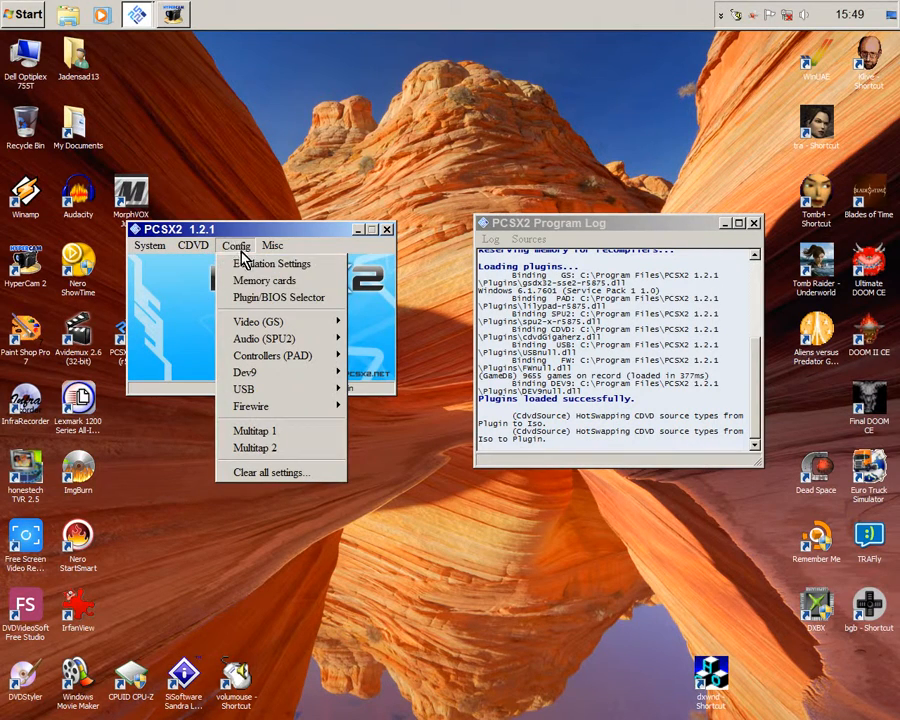
click(291, 280)
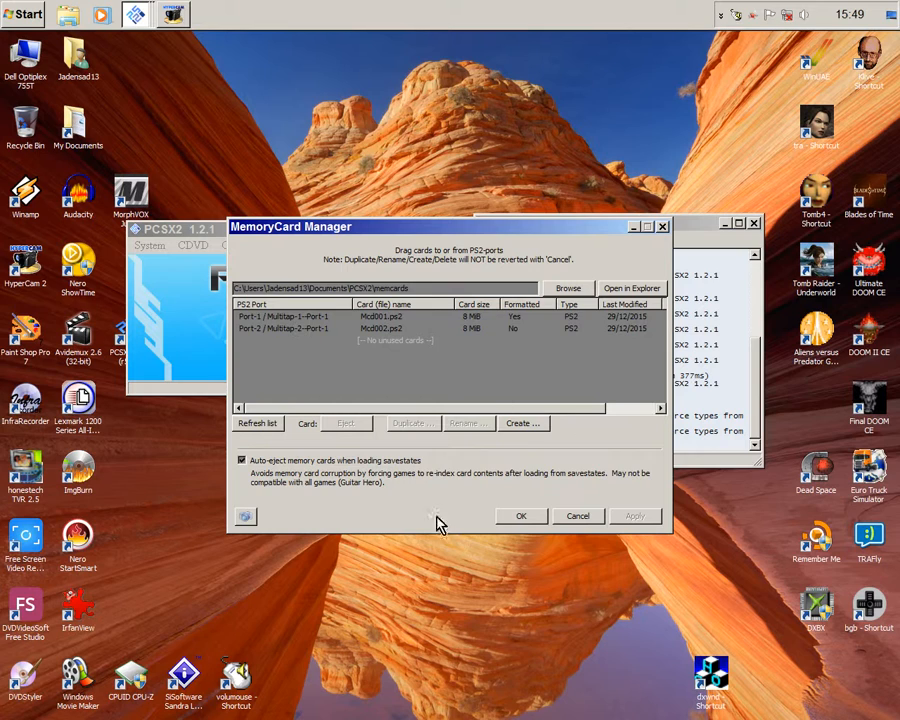
click(585, 520)
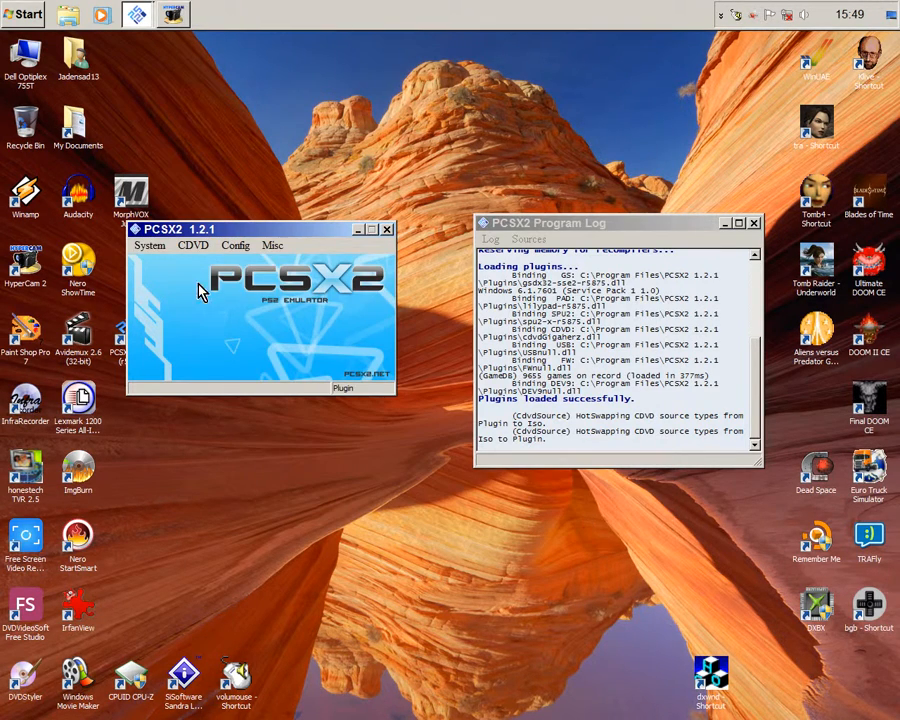
Step: Open the SPU2-X audio plugin settings and view the available interpolation modes
click(150, 246)
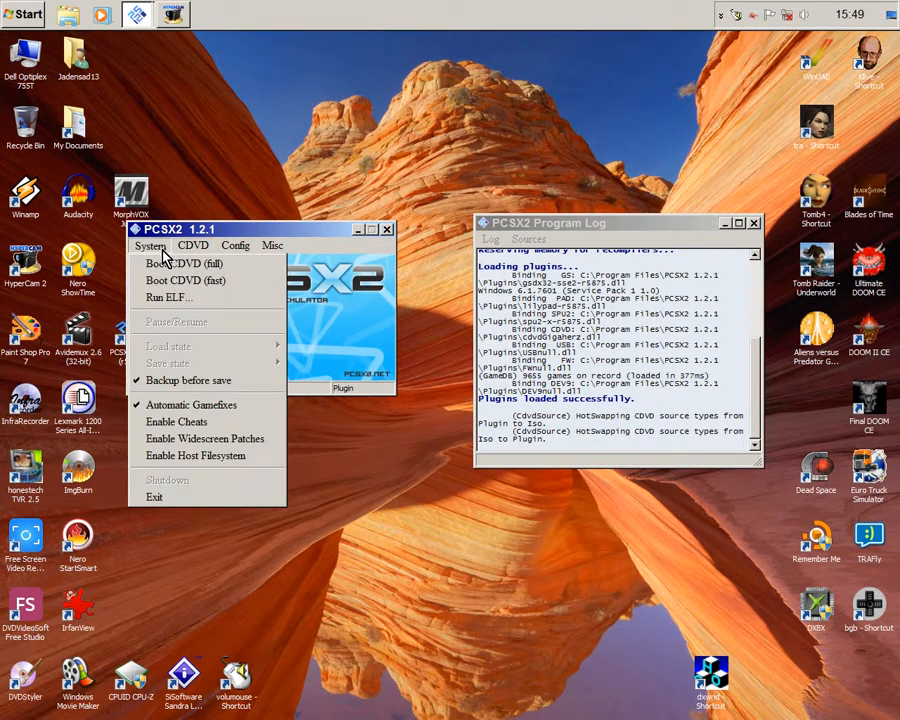
mouse_move(225, 250)
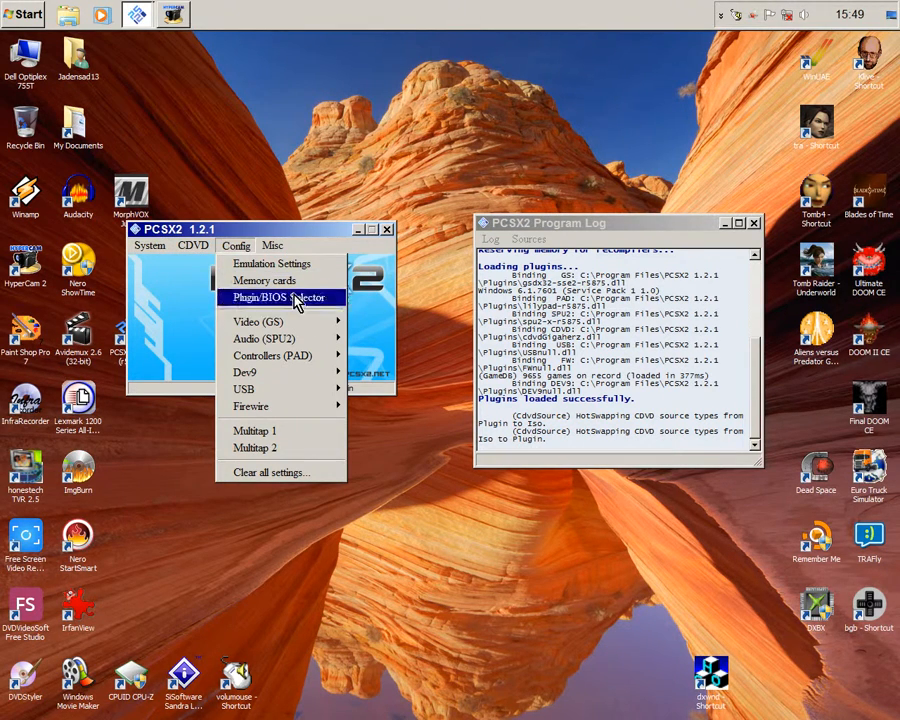
mouse_move(307, 341)
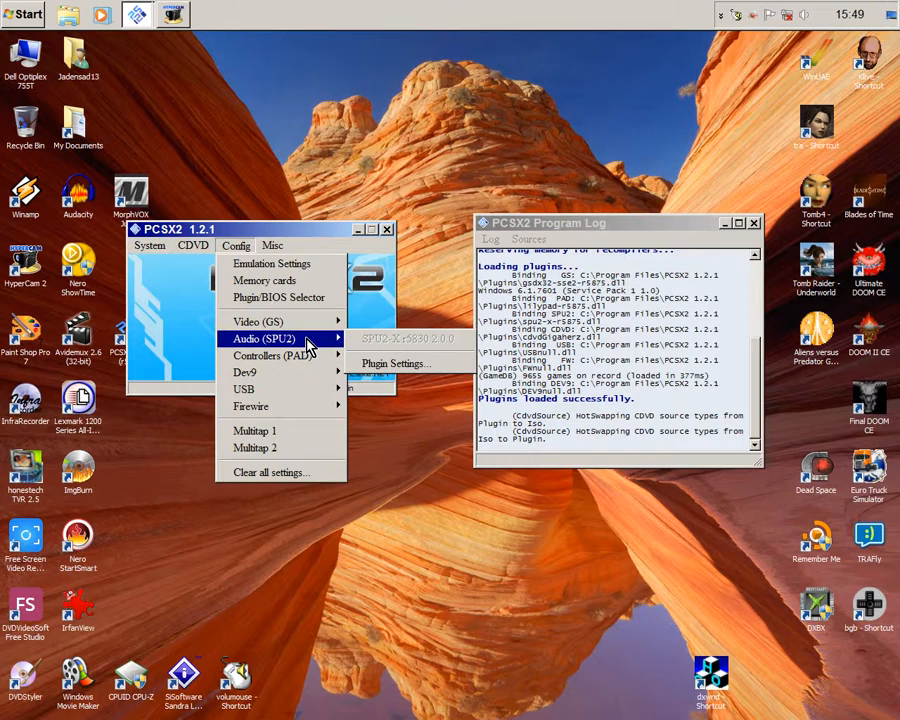
click(385, 367)
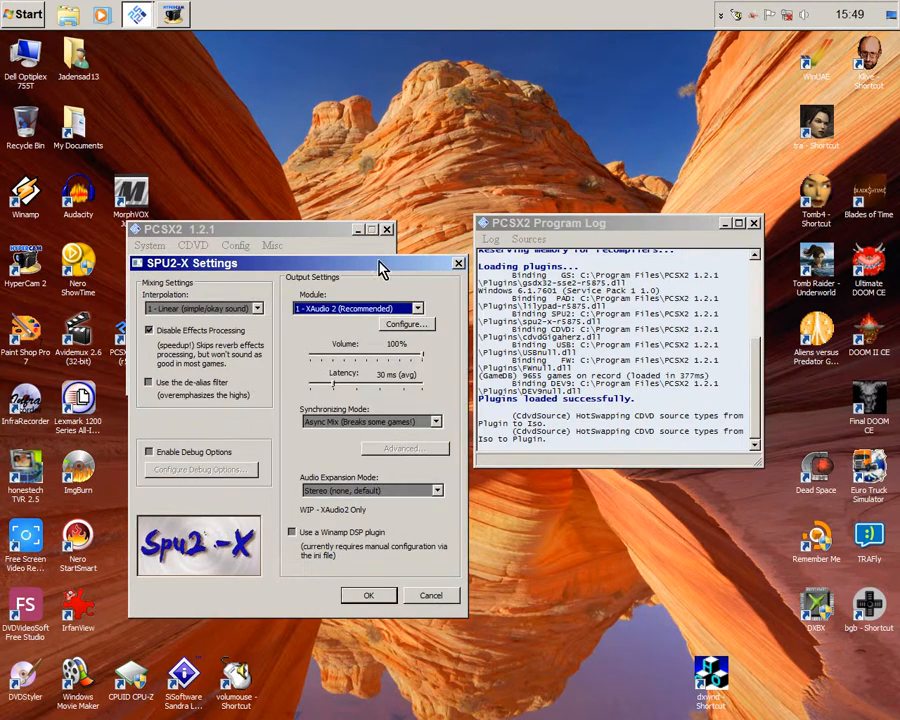
drag(378, 267, 397, 268)
click(273, 306)
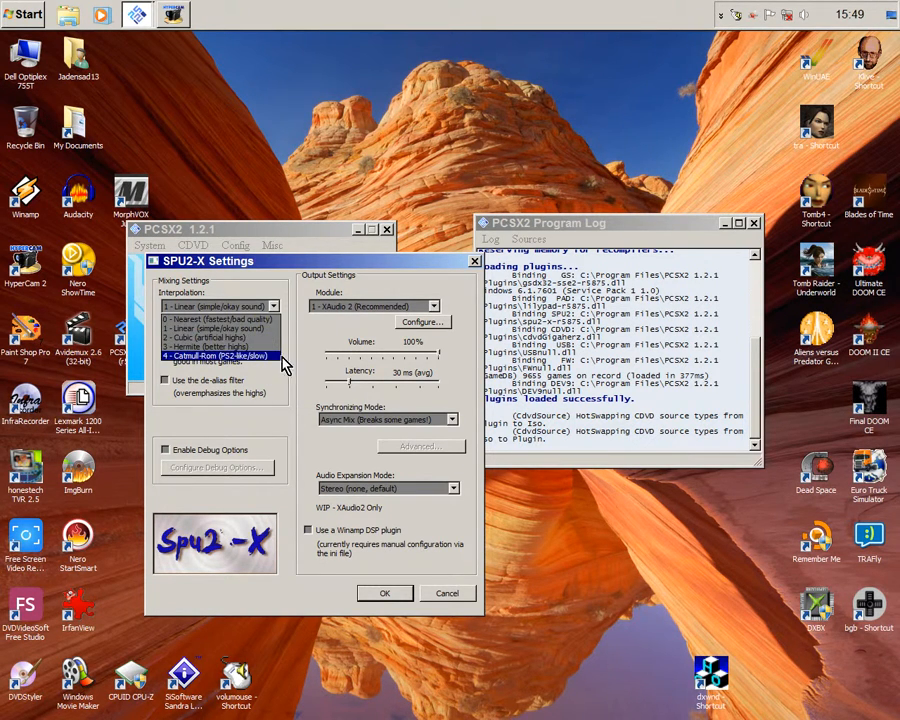
click(285, 304)
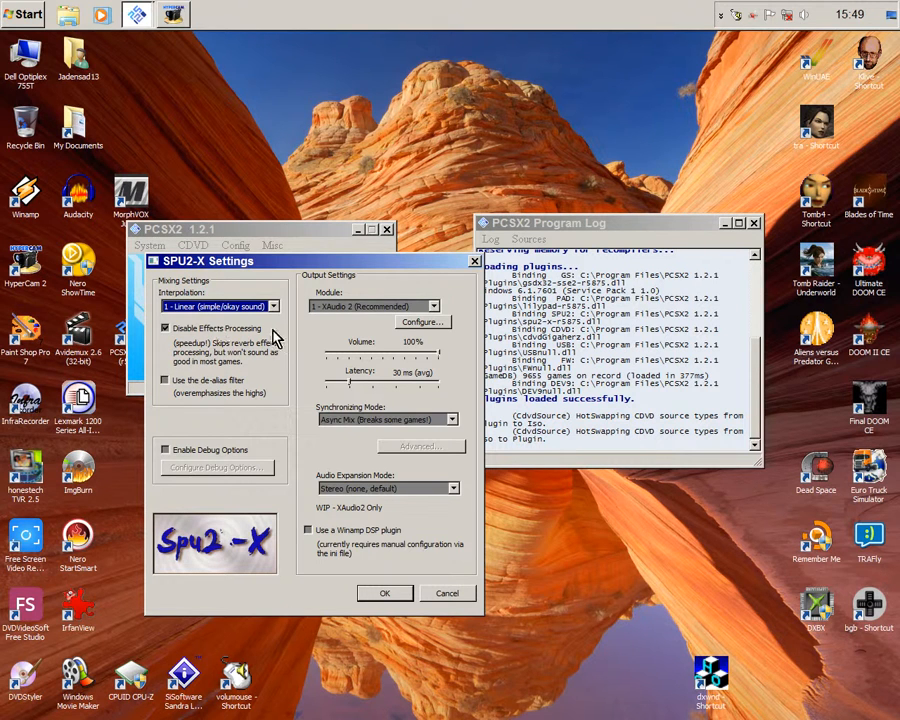
Step: Turn Disable Effects Processing off and back on in the SPU2-X mixing settings
click(166, 330)
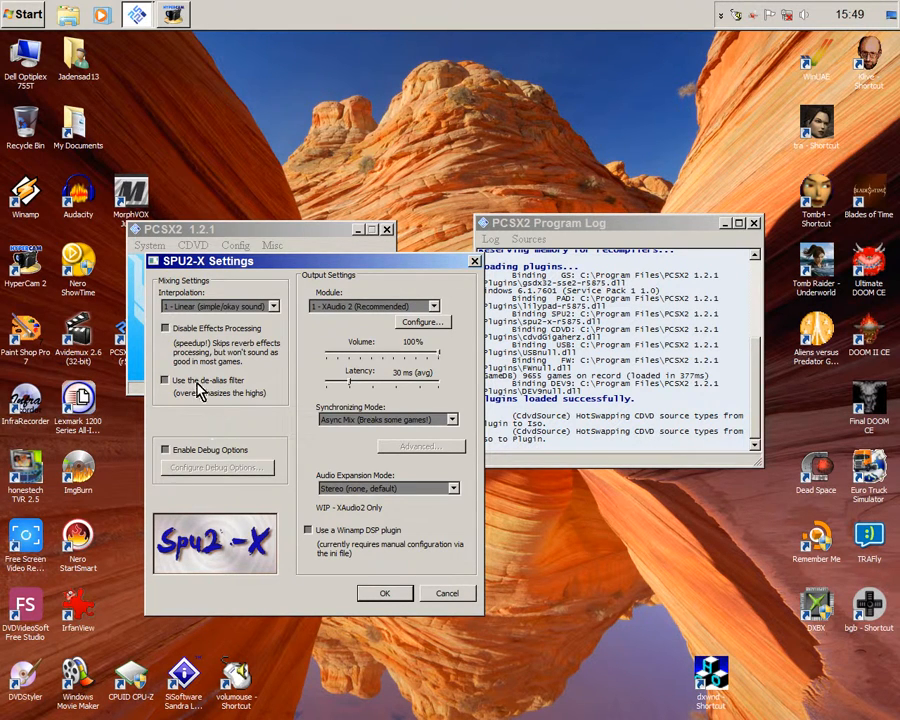
click(175, 372)
click(166, 330)
Step: View the SPU2-X output module, synchronizing mode and audio expansion choices, and cancel the audio settings
click(434, 307)
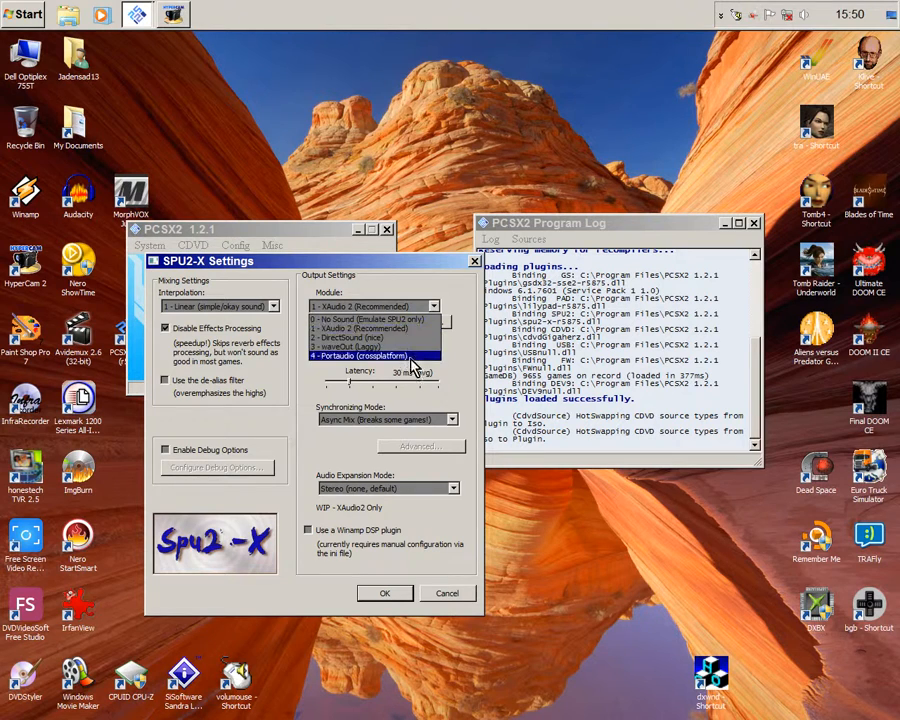
click(432, 307)
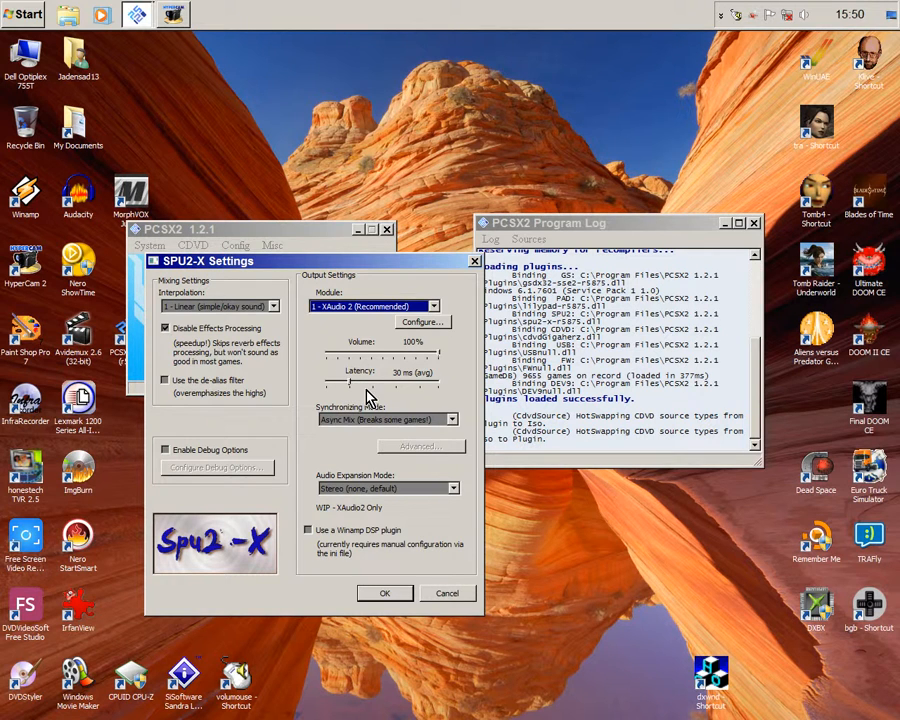
click(455, 428)
click(457, 434)
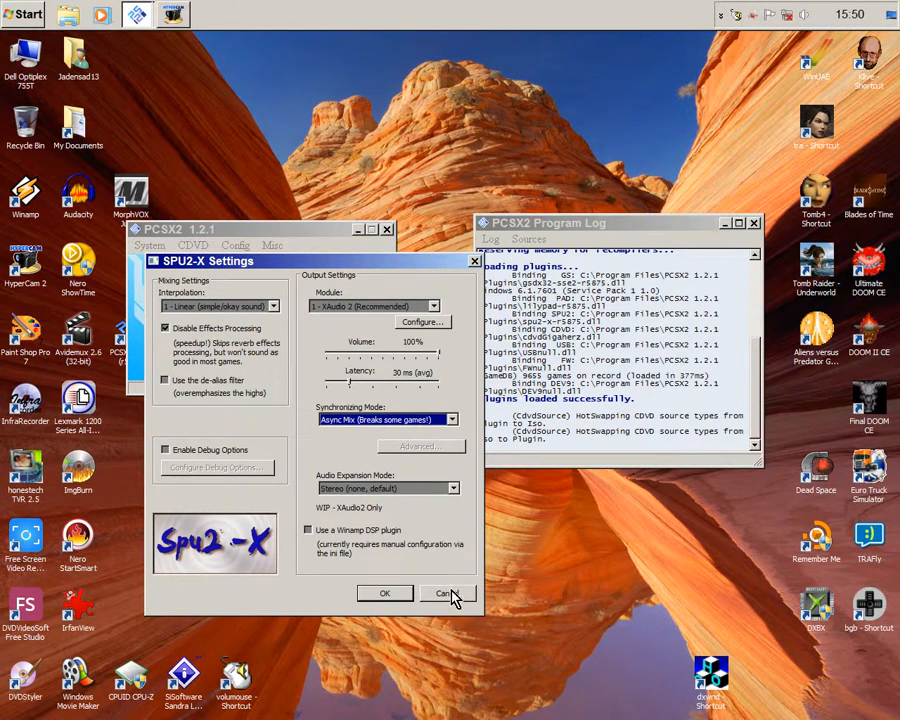
click(453, 489)
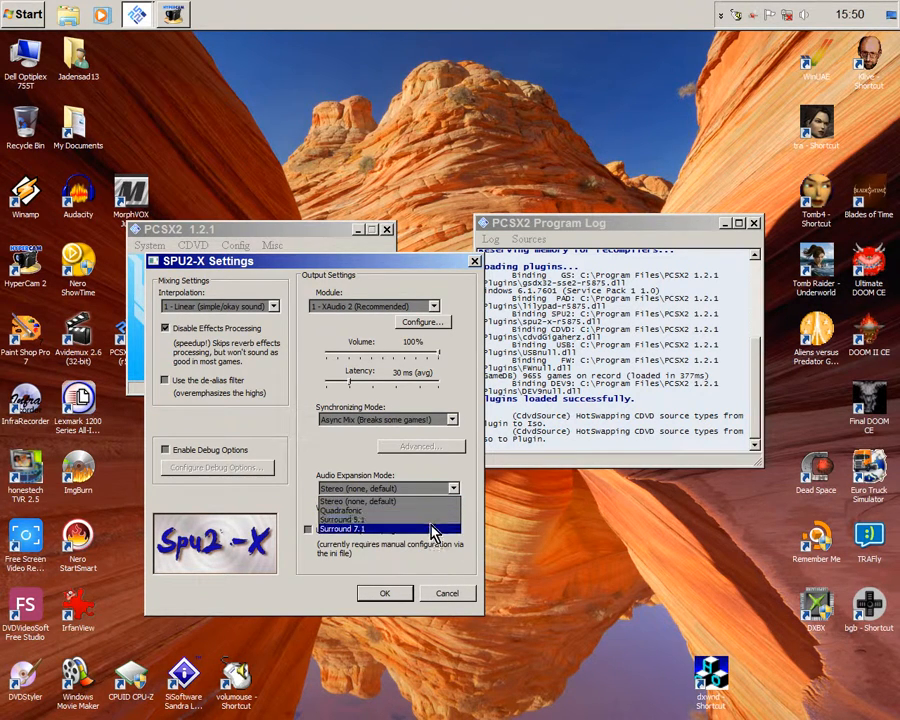
click(446, 488)
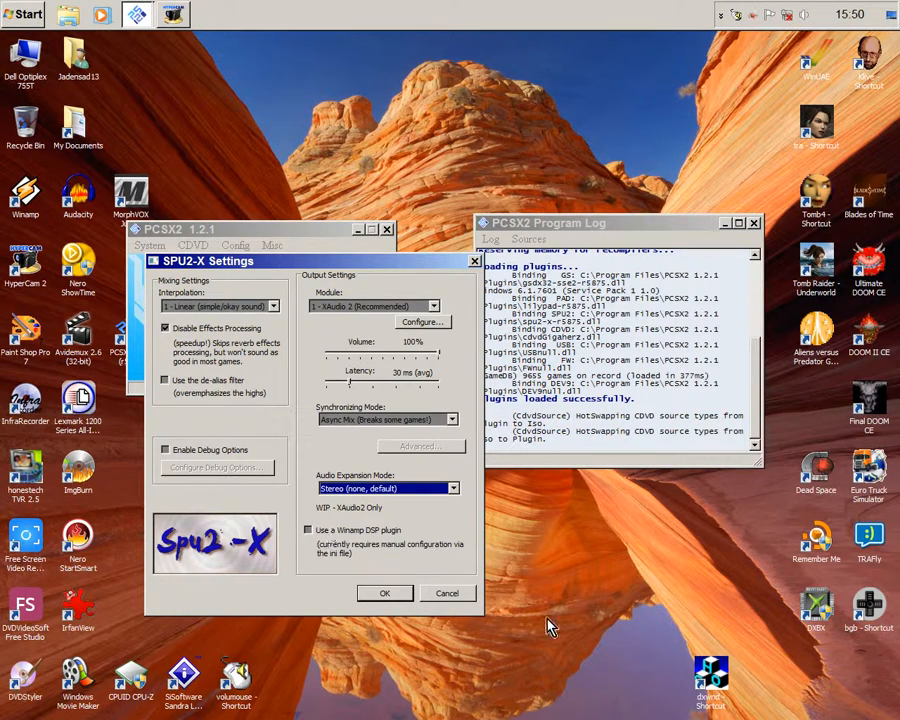
click(455, 595)
Step: Look at the EE/IOP emulation settings and the core GS settings, closing each without saving
click(233, 246)
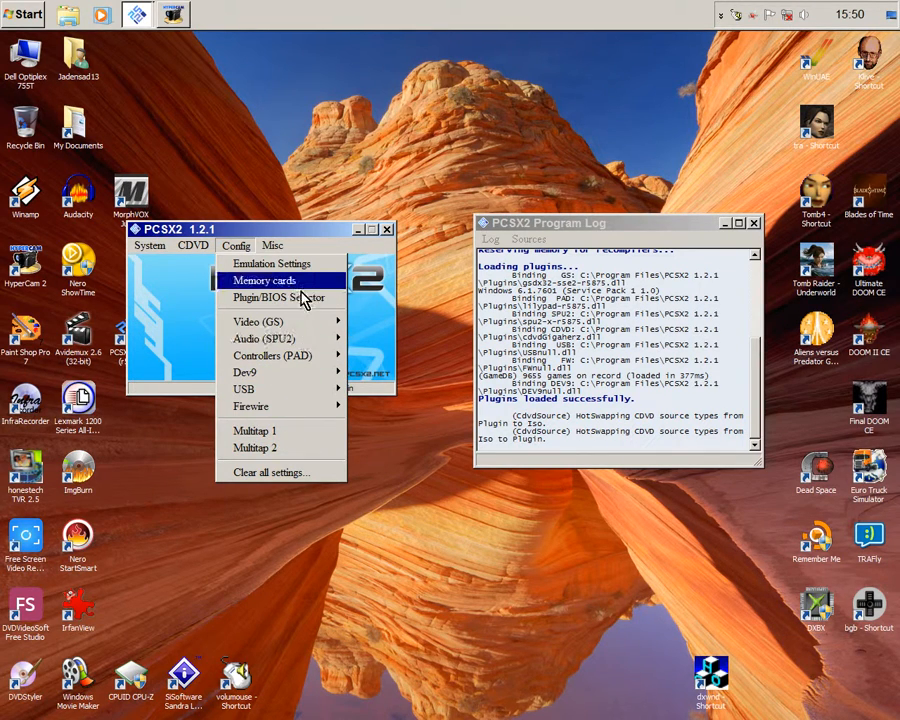
click(305, 265)
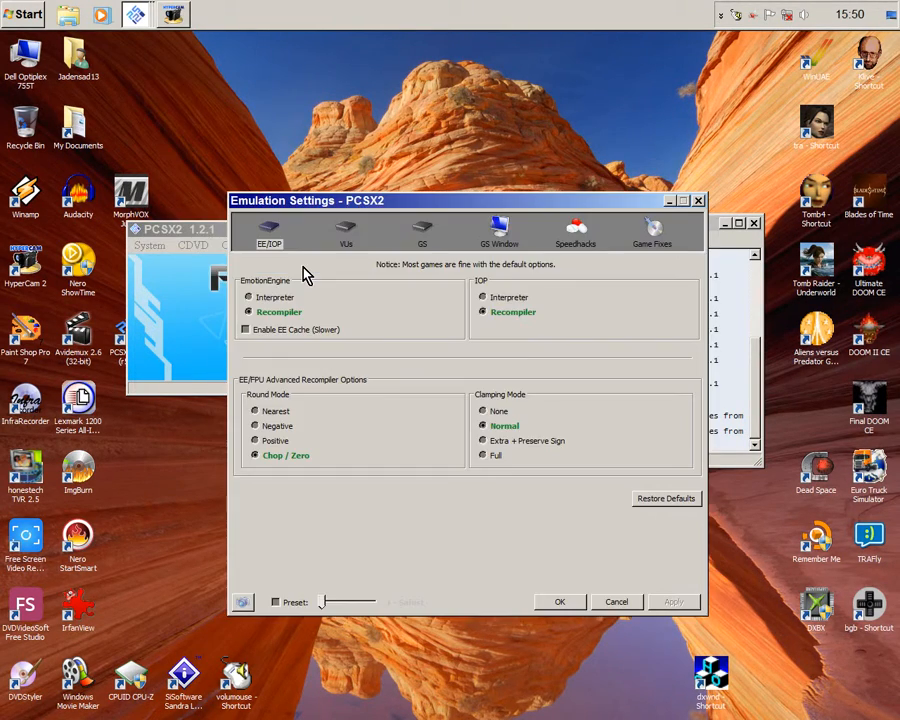
click(697, 201)
click(228, 247)
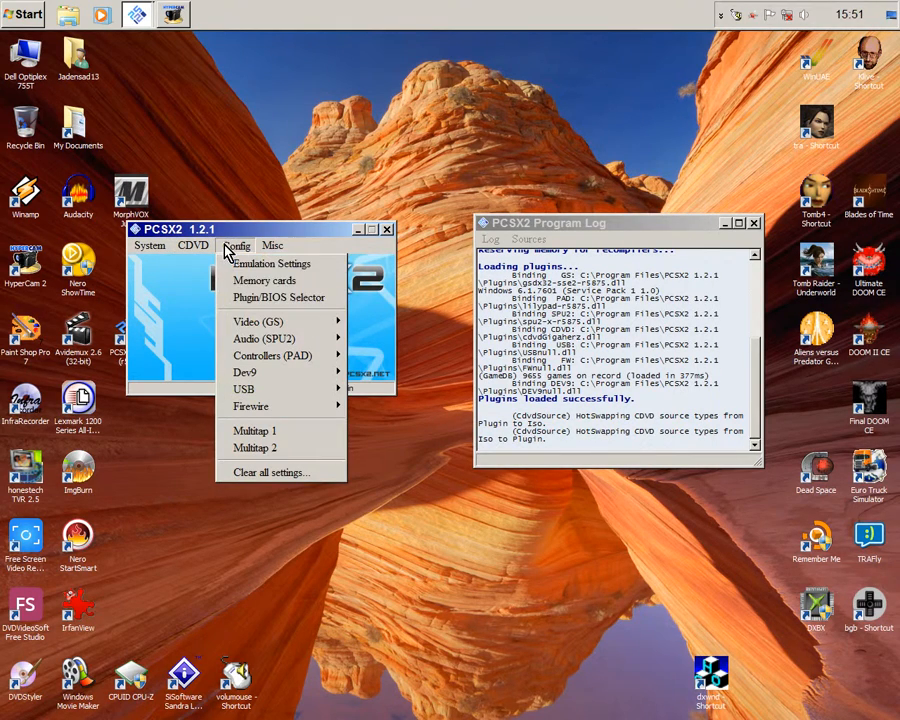
mouse_move(264, 325)
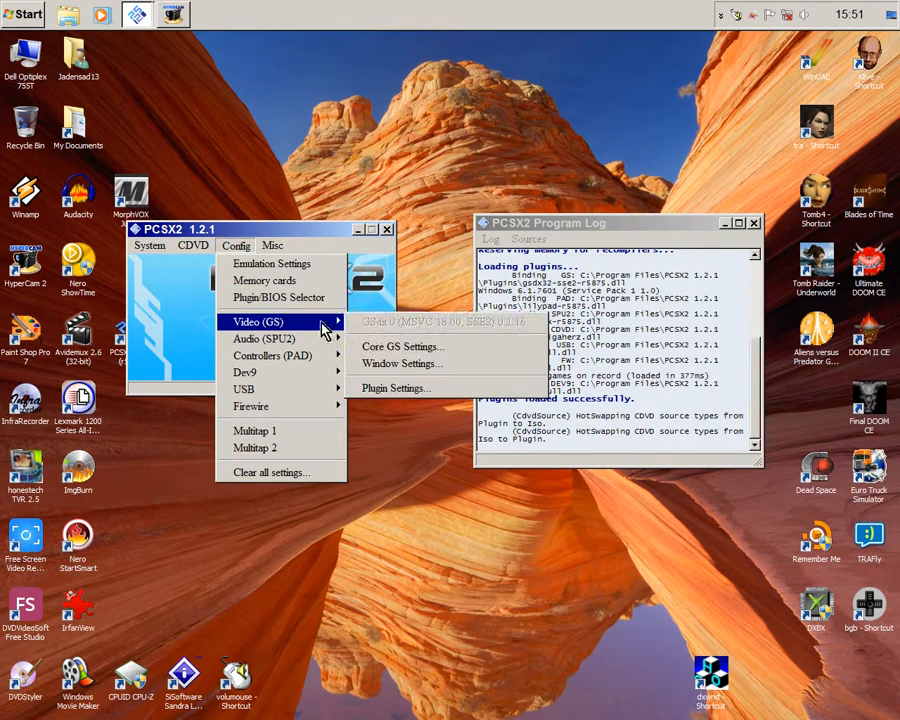
click(407, 347)
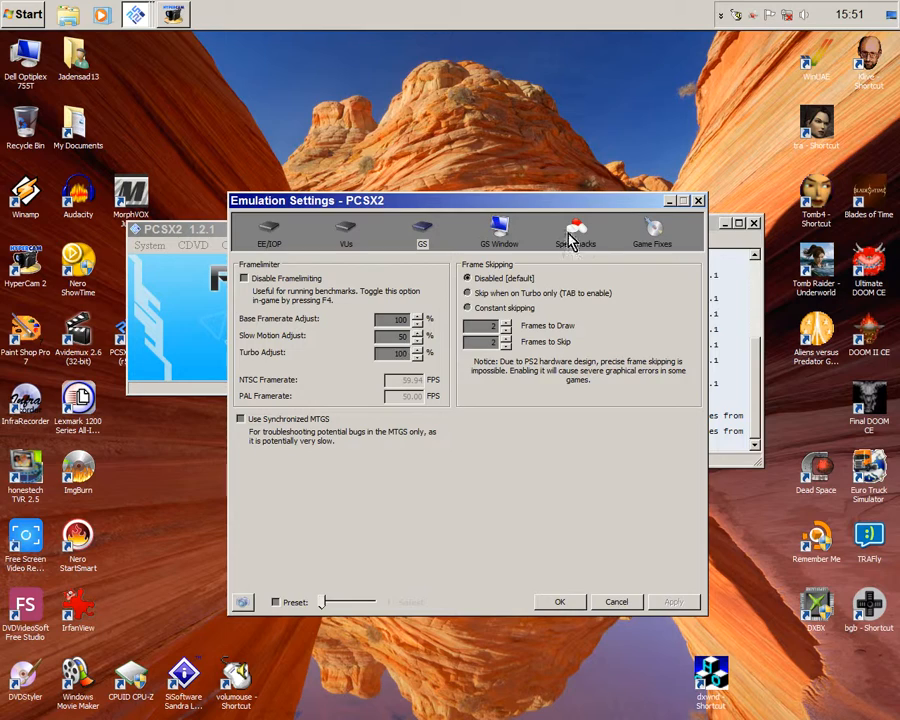
click(698, 201)
Step: Open the GSdx video plugin settings and move the dialog clear of the program log
click(236, 245)
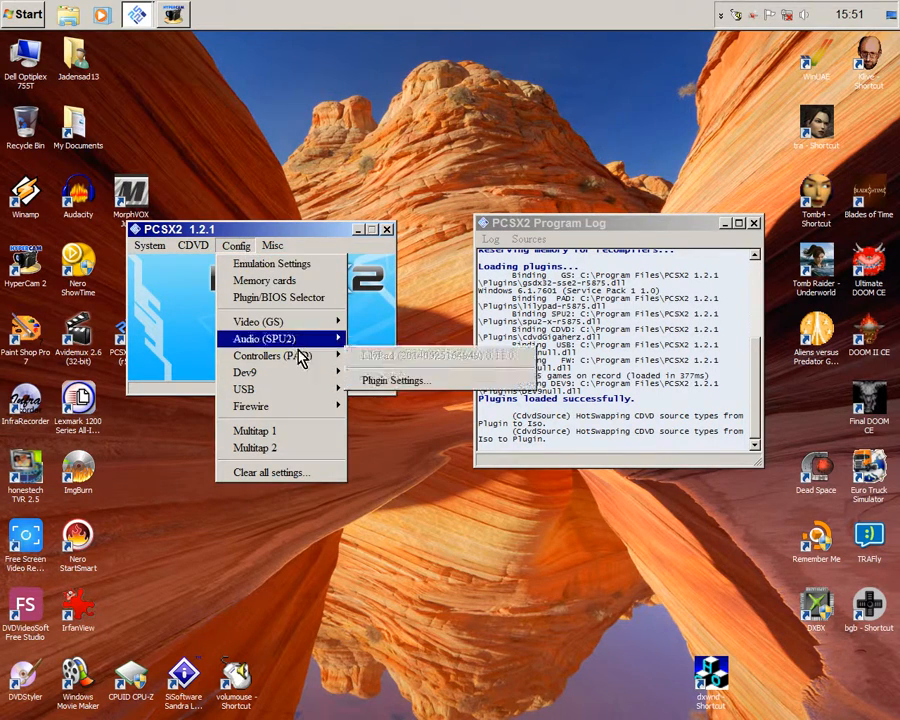
mouse_move(287, 362)
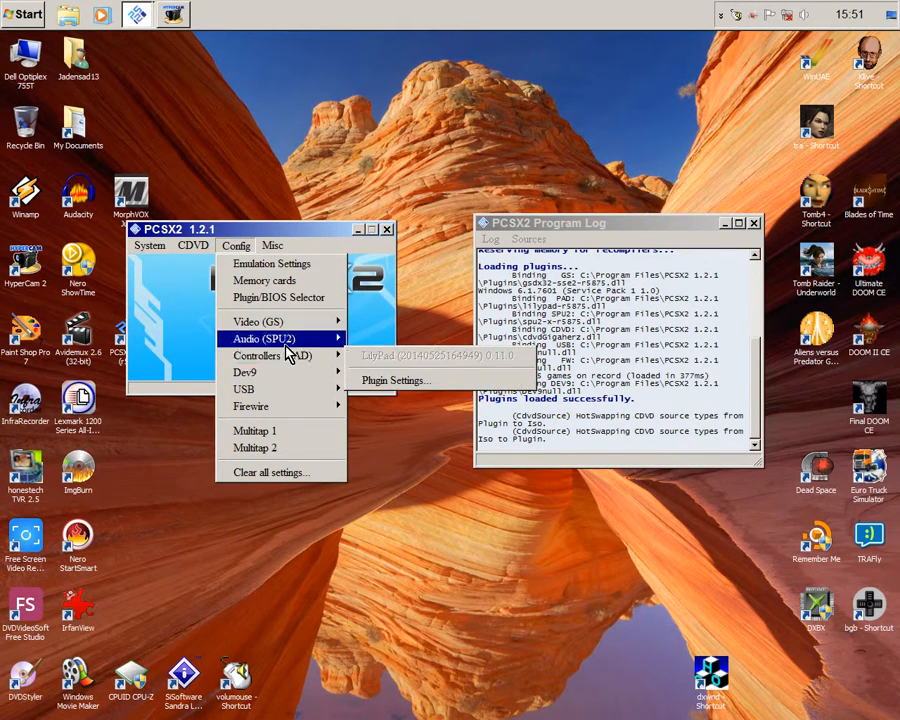
mouse_move(305, 324)
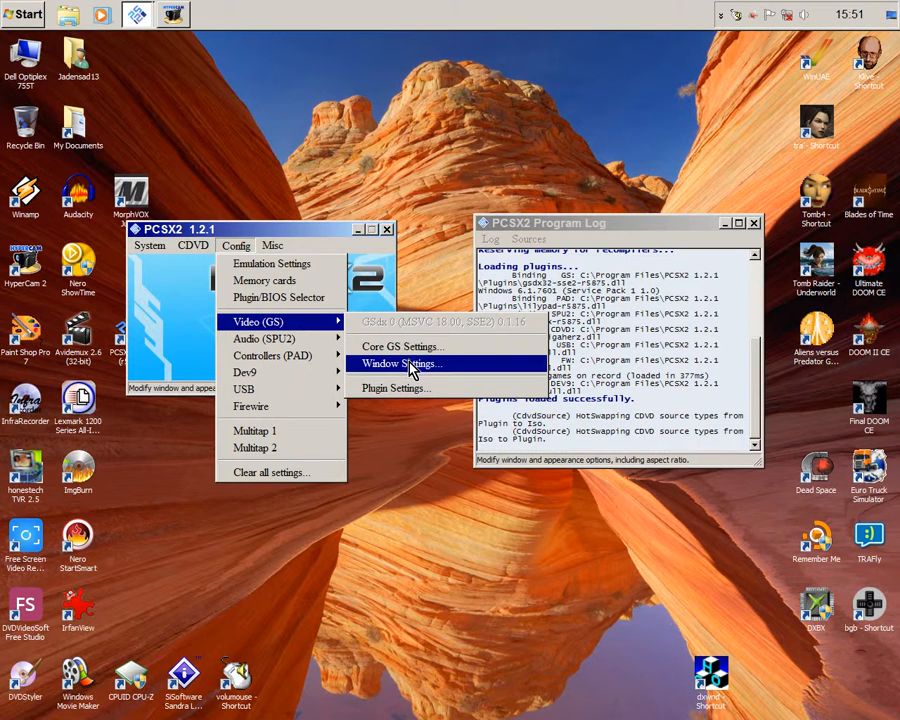
click(412, 388)
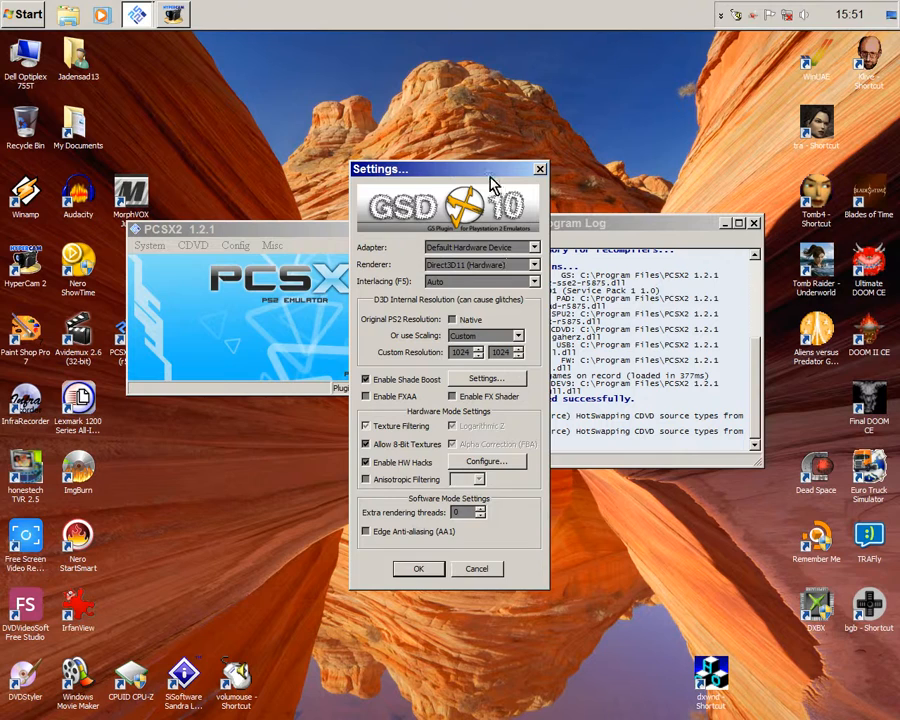
drag(490, 180, 411, 185)
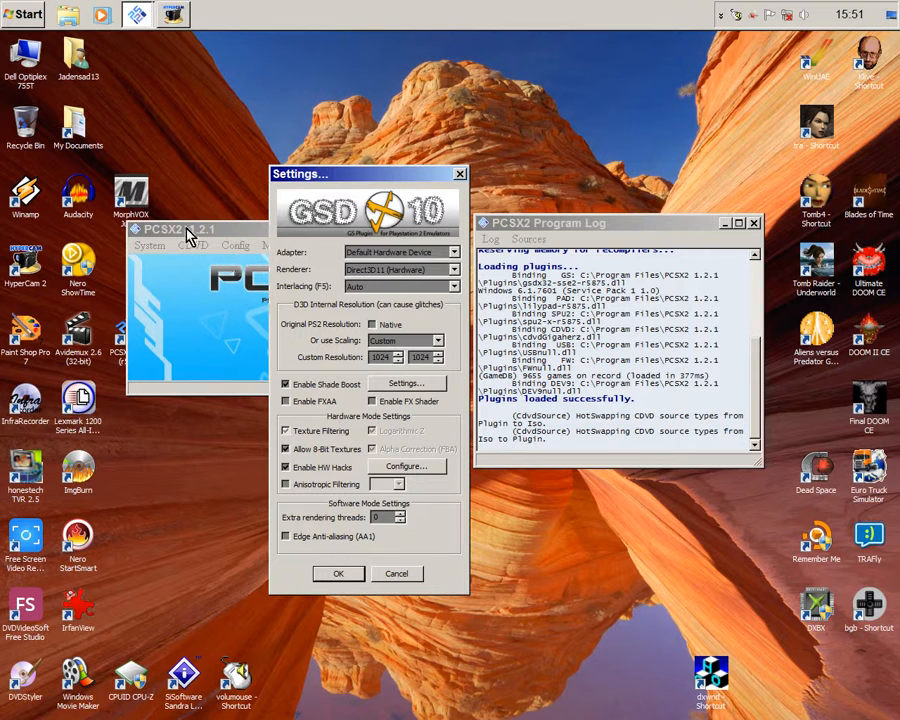
Step: View the available graphics adapters in the GSdx settings and close the list without choosing another
click(454, 256)
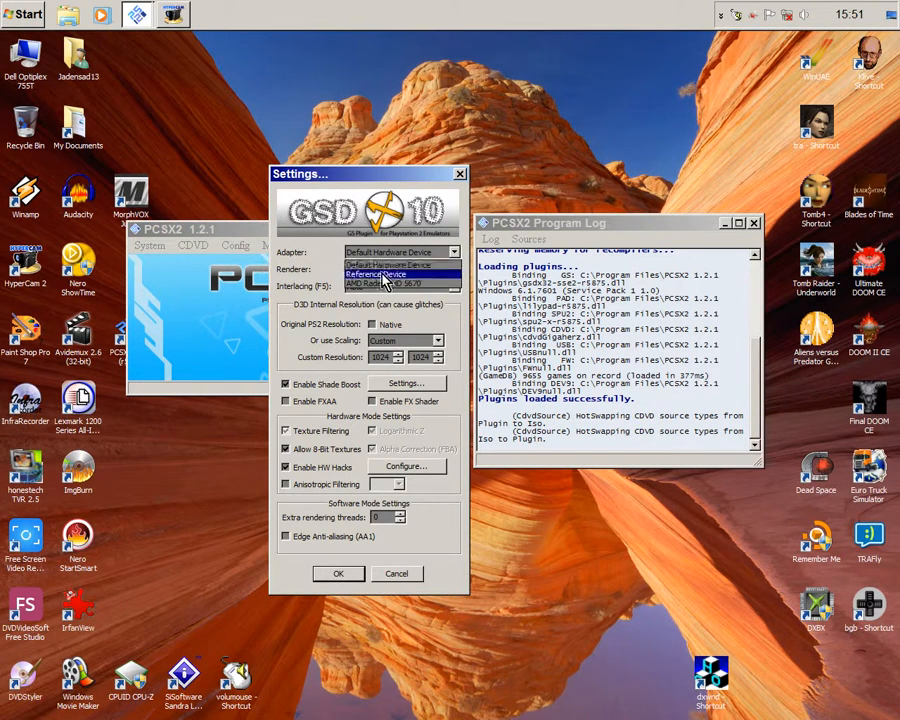
click(458, 253)
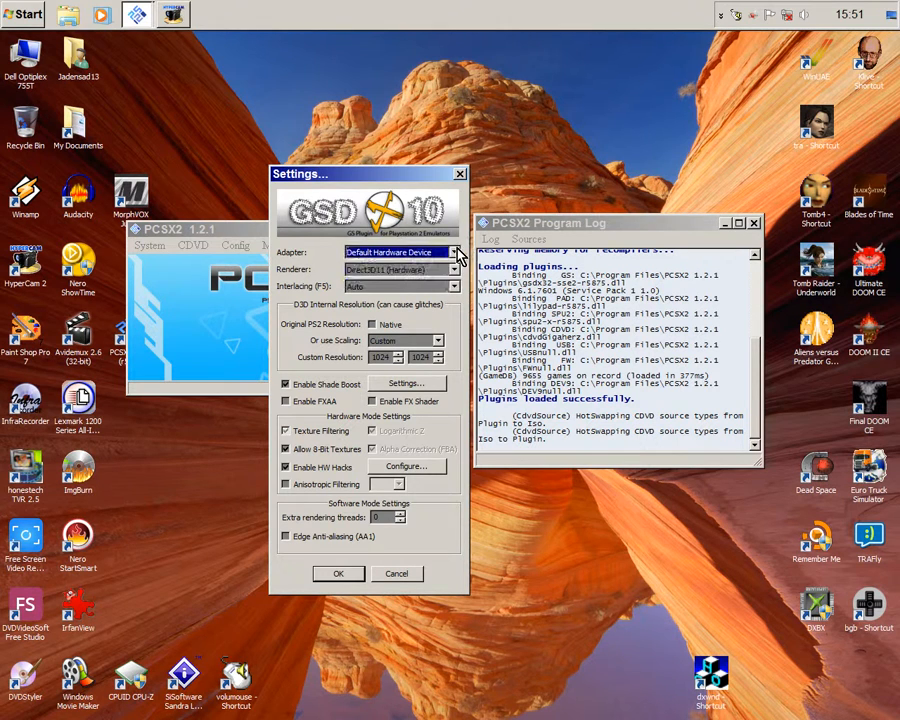
click(455, 256)
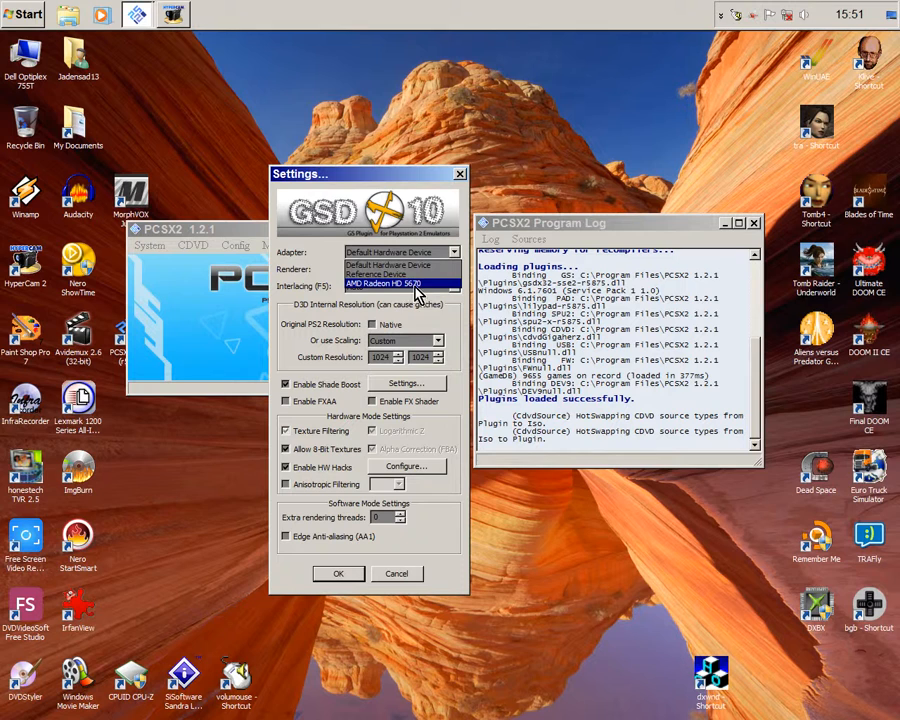
click(459, 226)
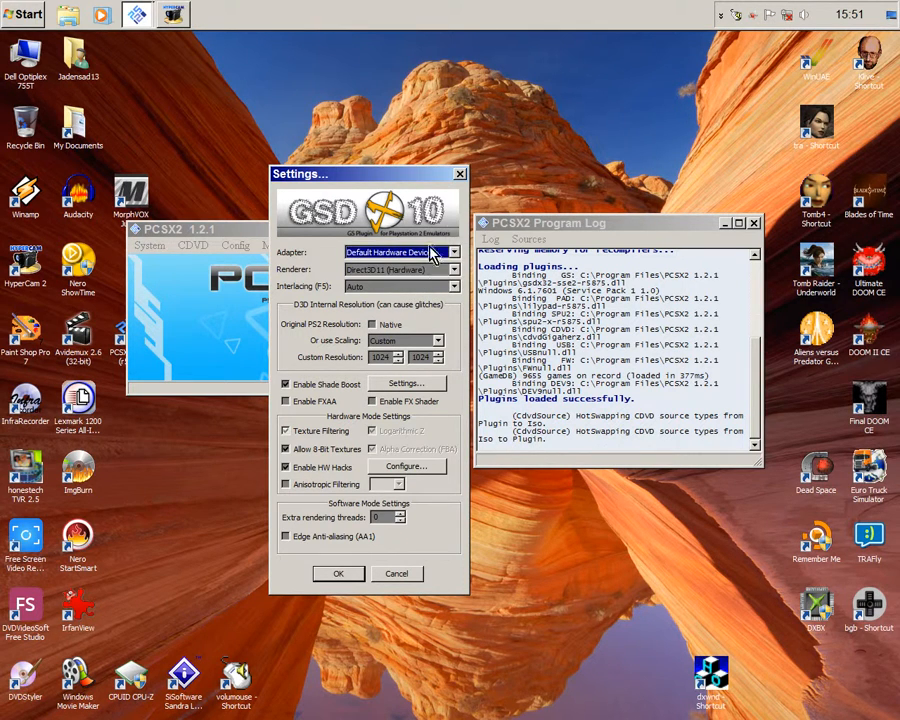
click(455, 253)
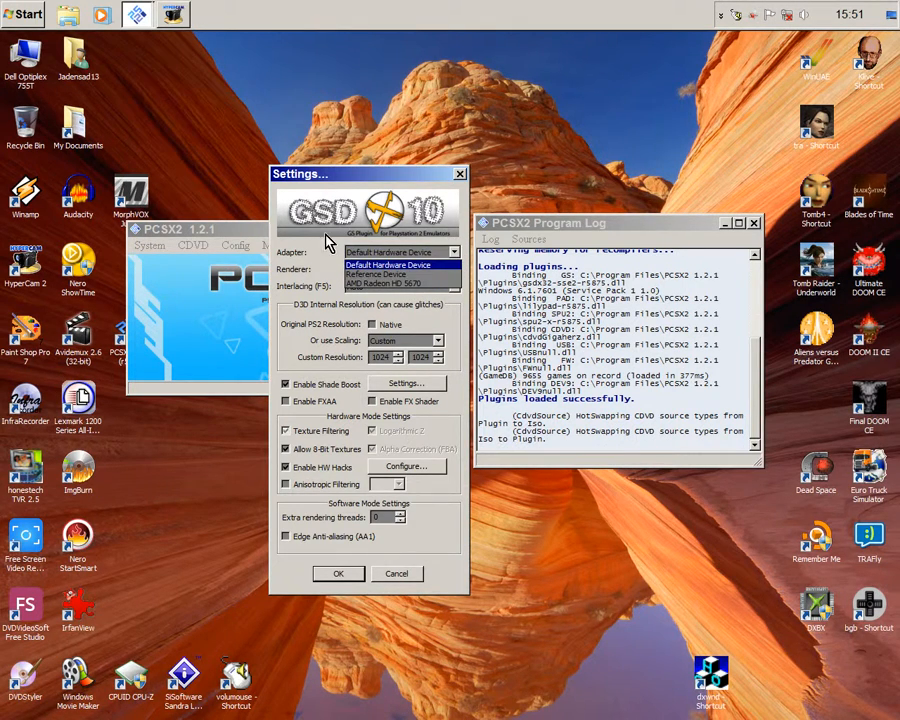
click(333, 272)
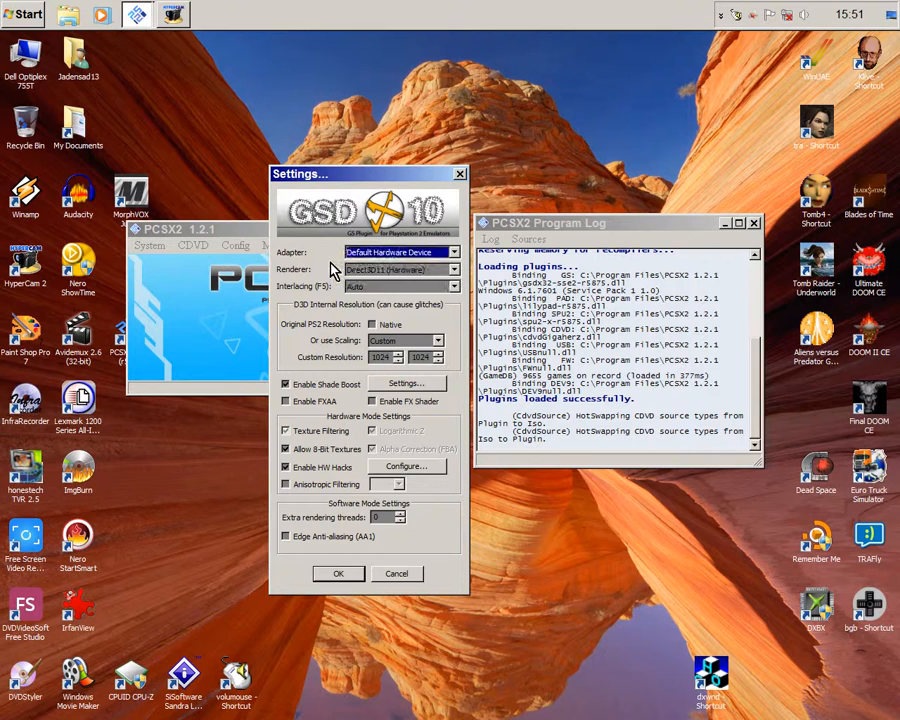
Step: Review the GSdx renderer, interlacing and scaling choices, picking Direct3D11 (Hardware) as renderer and Custom scaling
click(454, 270)
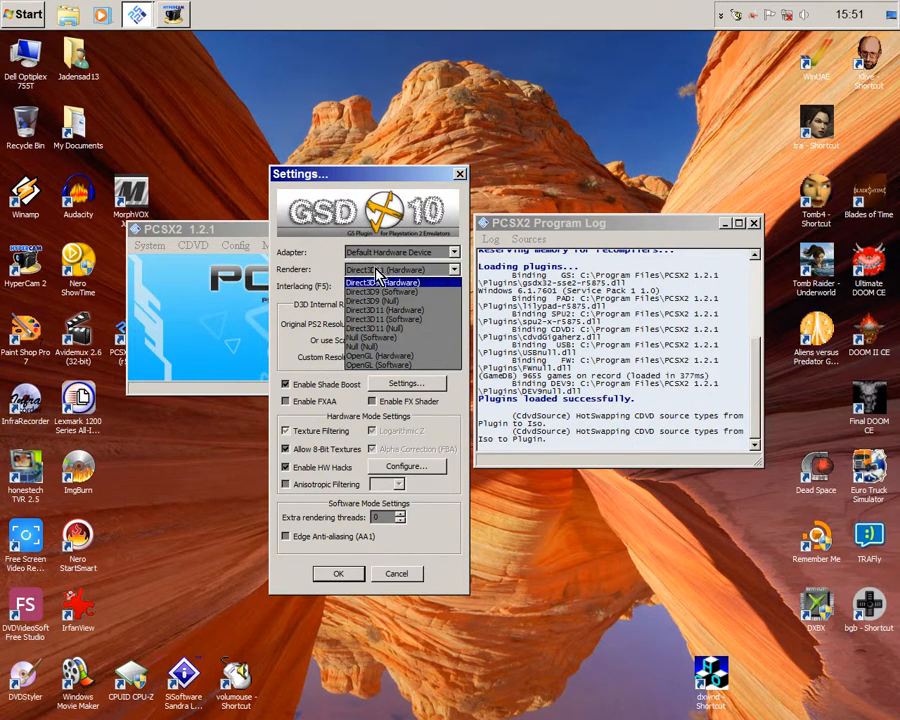
click(444, 310)
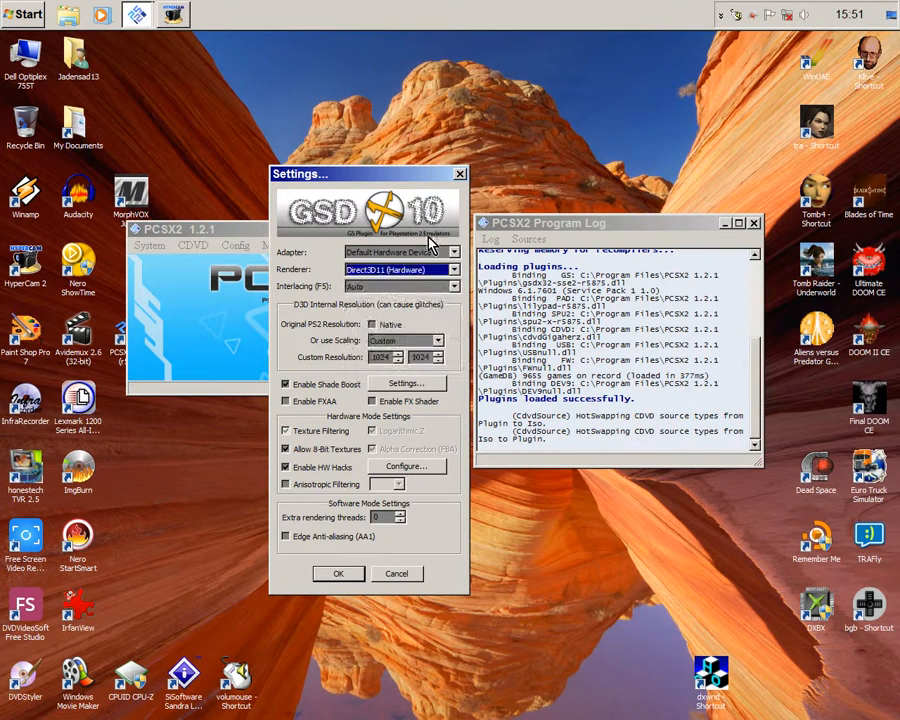
click(452, 287)
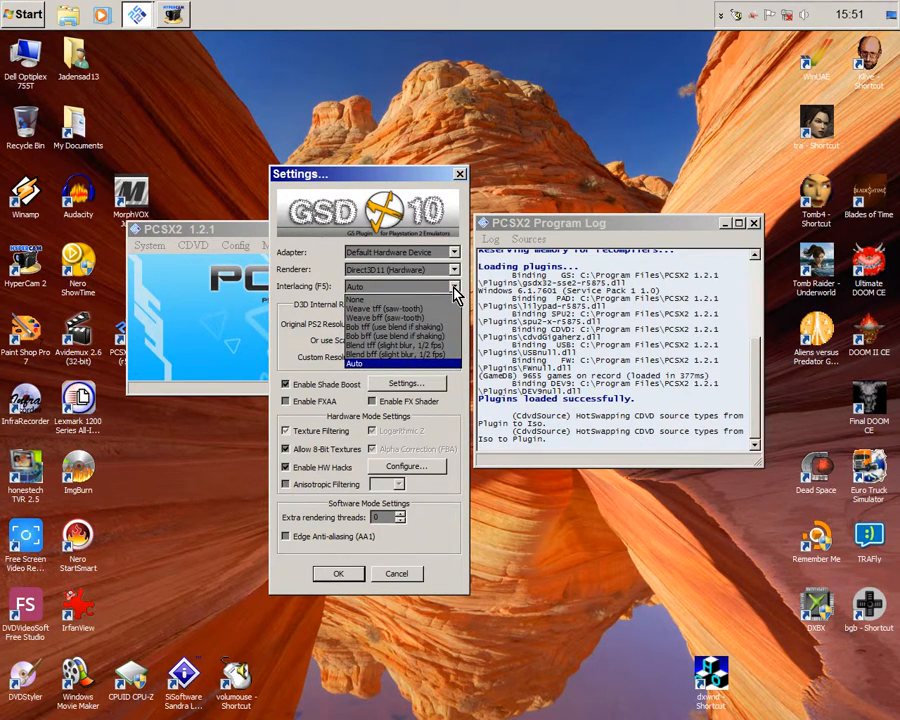
click(454, 287)
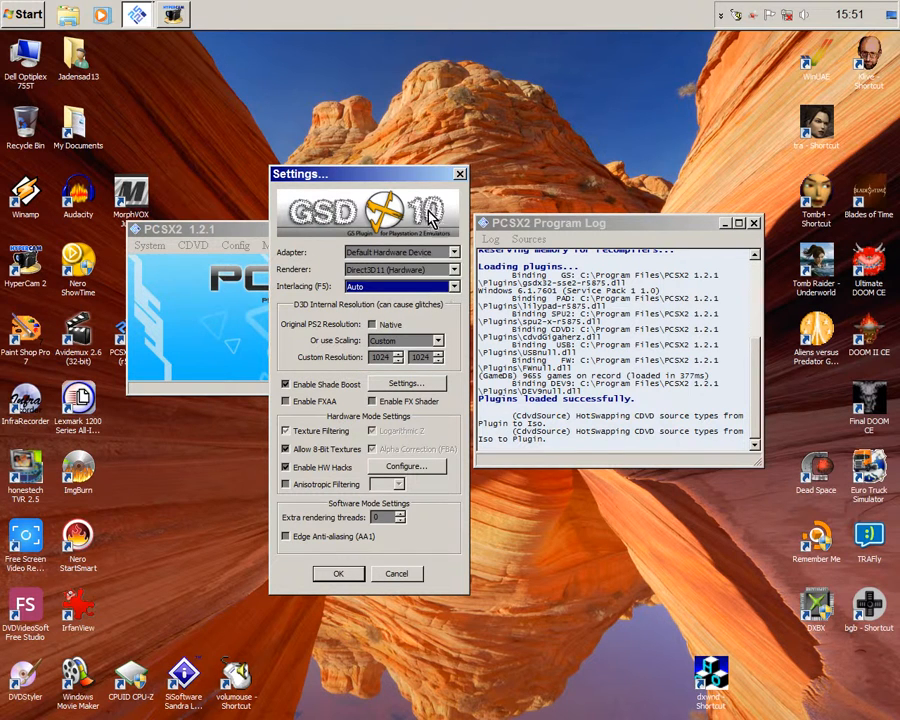
click(438, 341)
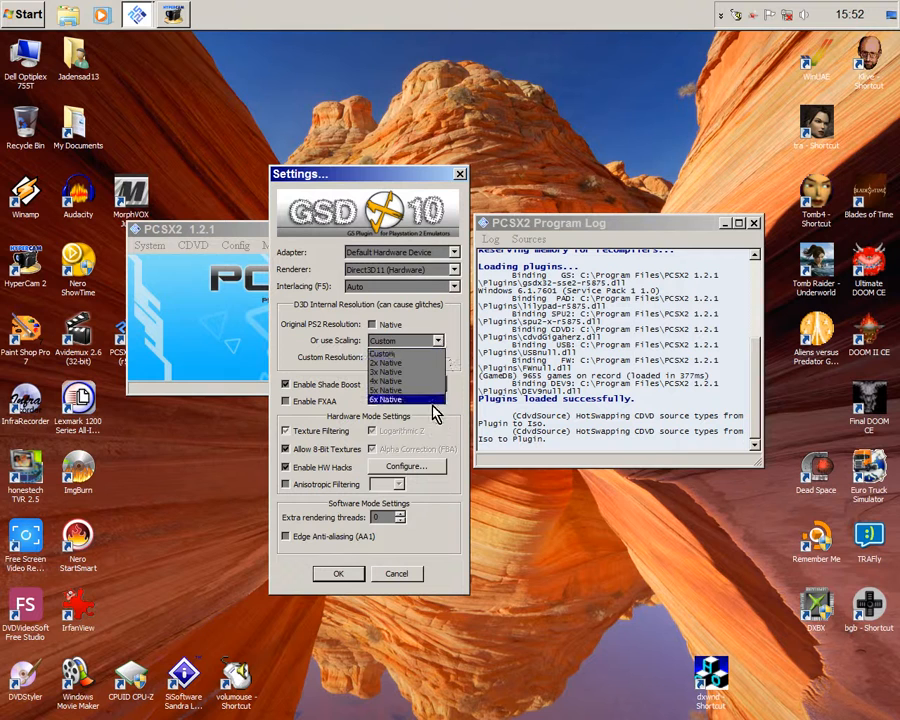
click(422, 354)
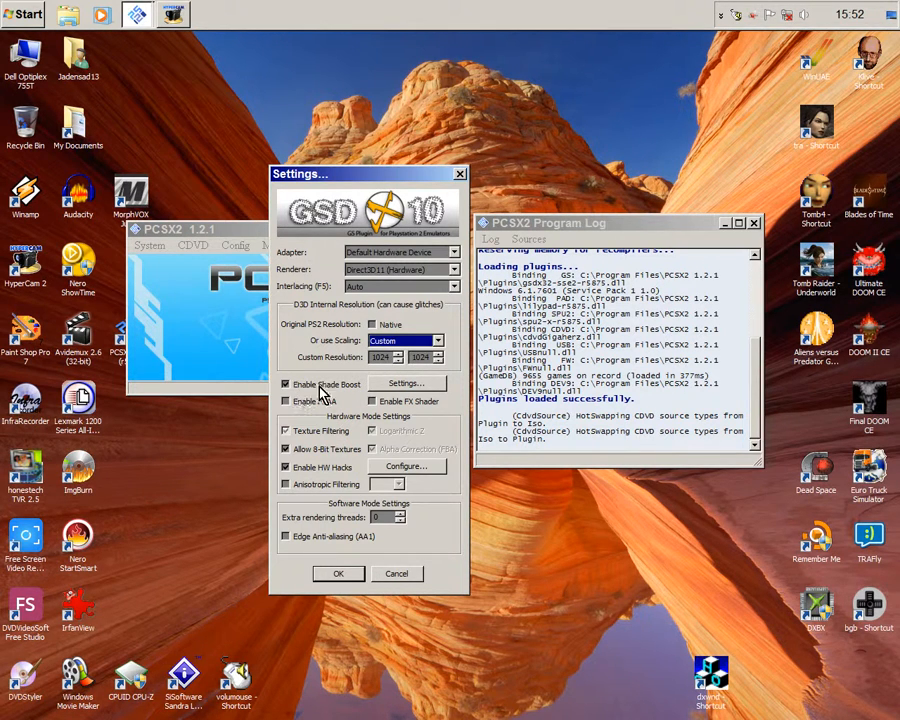
Step: View the Shade Boost saturation, brightness and contrast adjustments and close them
click(408, 383)
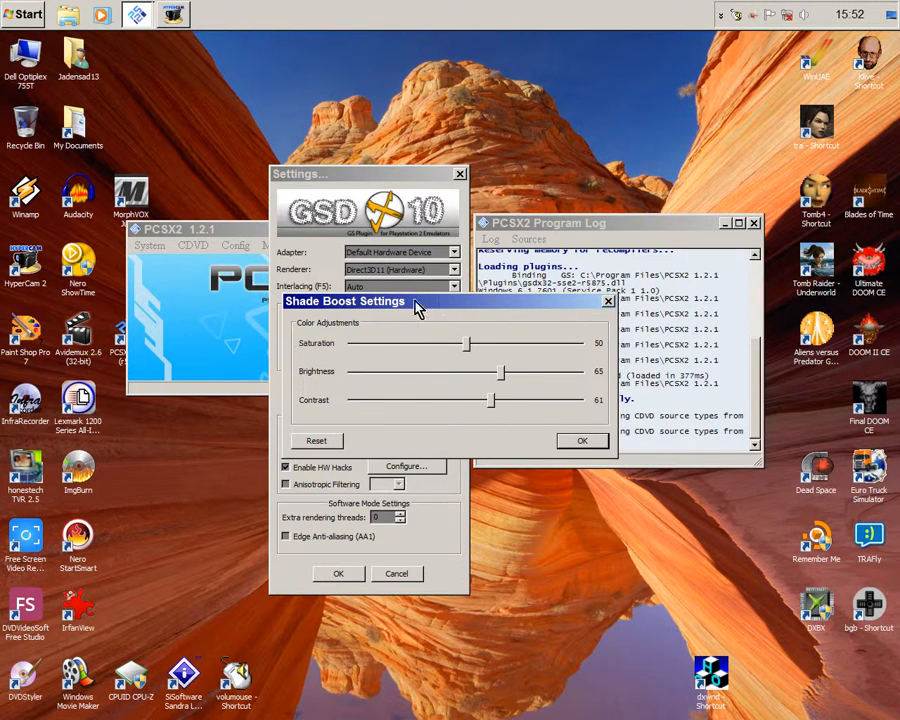
click(583, 442)
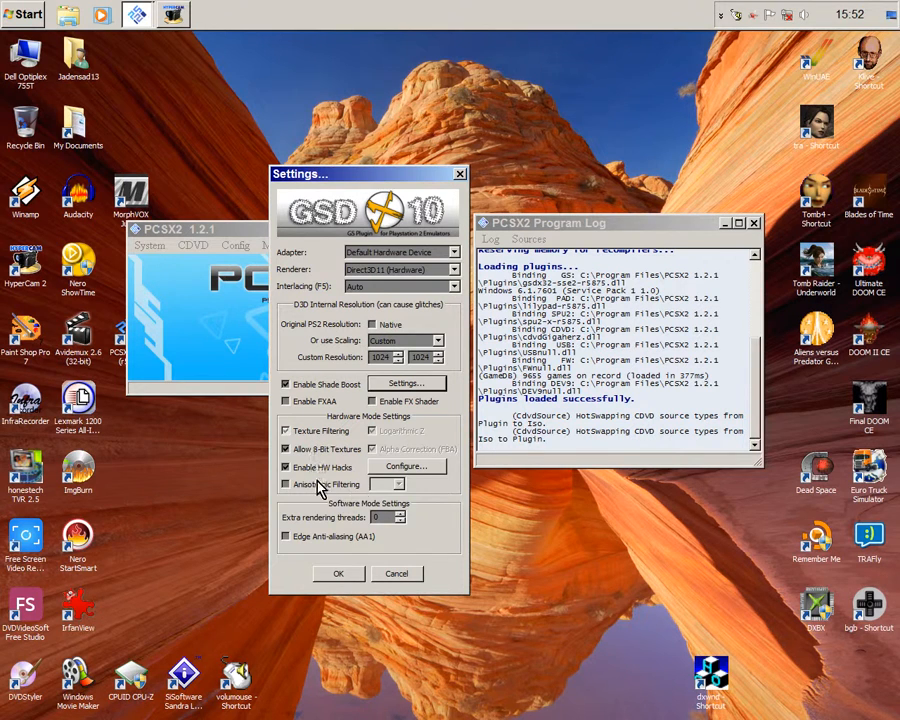
click(372, 540)
Step: Examine the hardware hacks configuration, including the MSAA choices, and close it
click(424, 468)
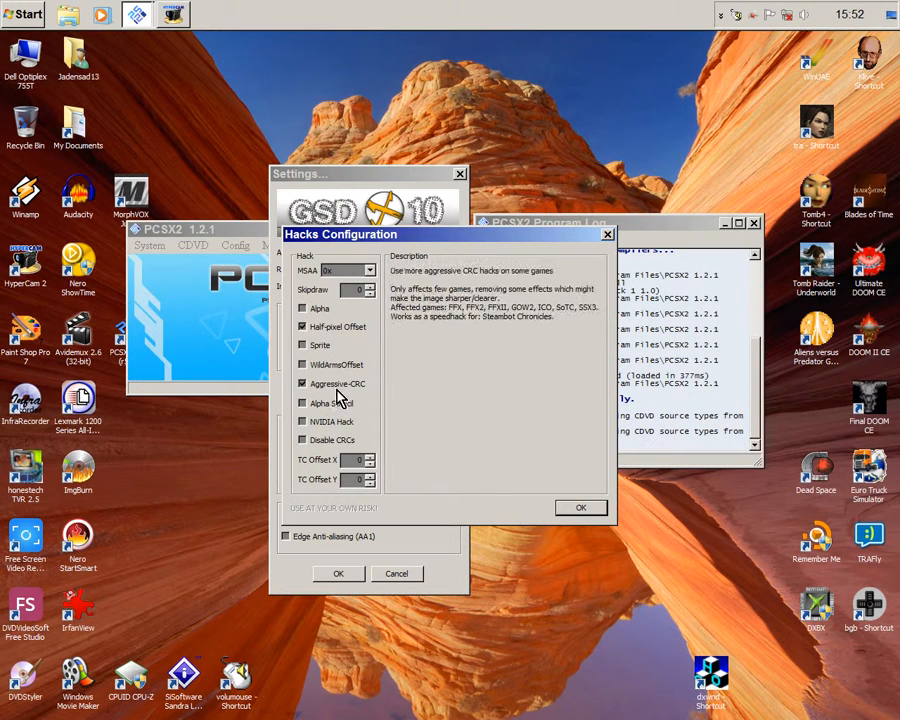
click(370, 271)
click(370, 271)
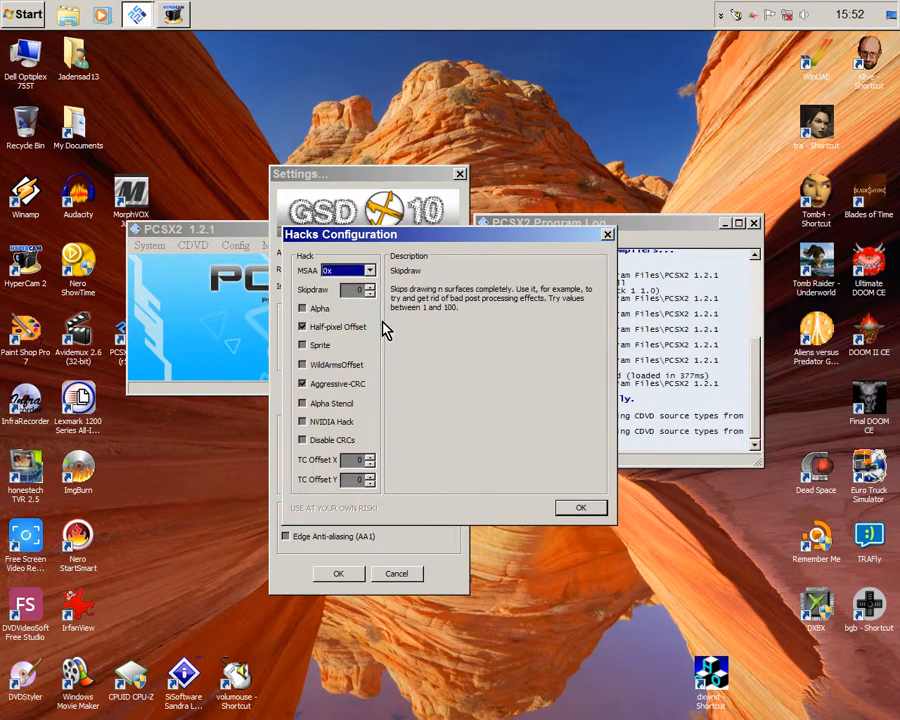
click(580, 508)
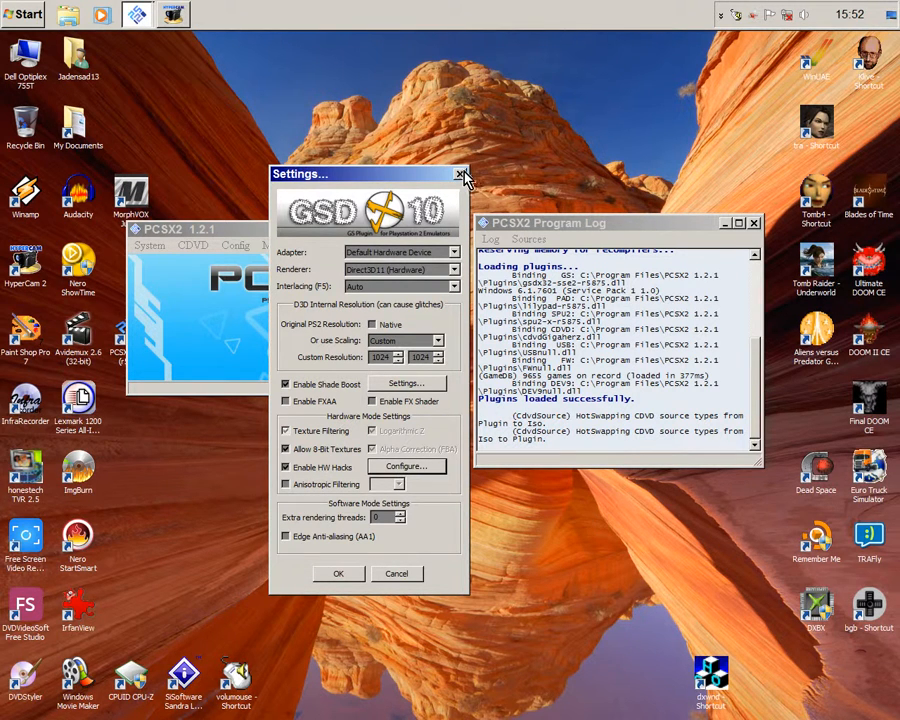
Step: Check the interlacing modes once more and close the GSdx settings without saving
click(455, 288)
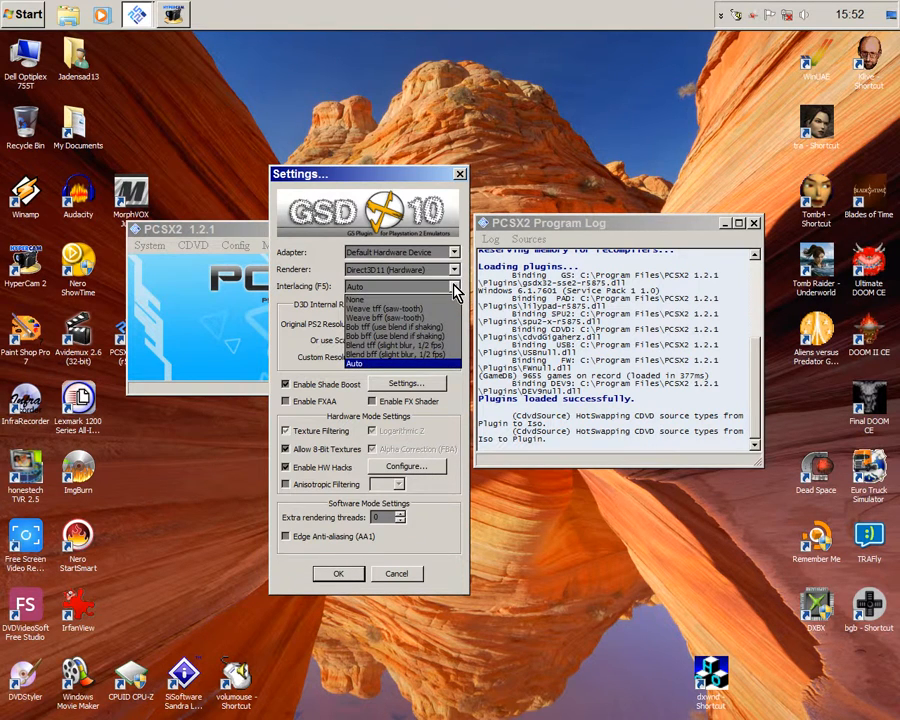
click(455, 288)
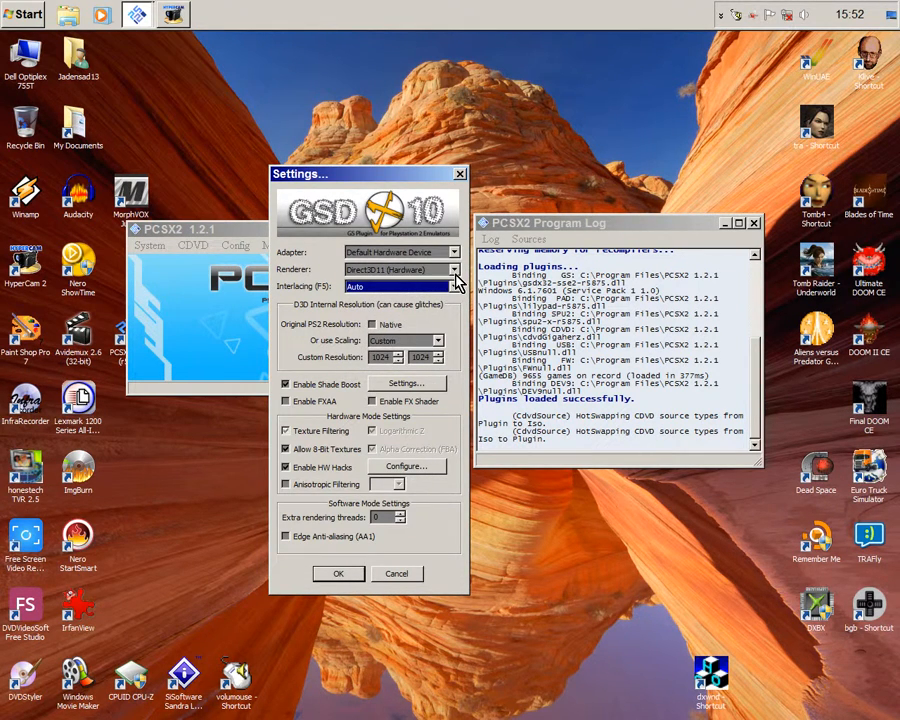
click(460, 175)
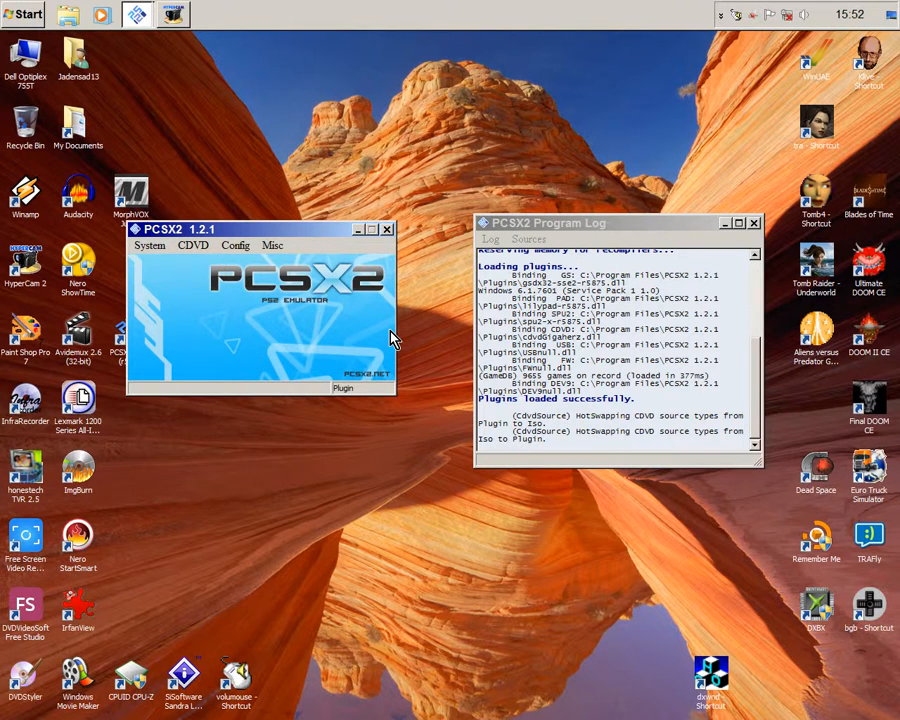
Step: Open the LilyPad controller plugin settings and reposition the dialog so its general options are fully in view
click(245, 245)
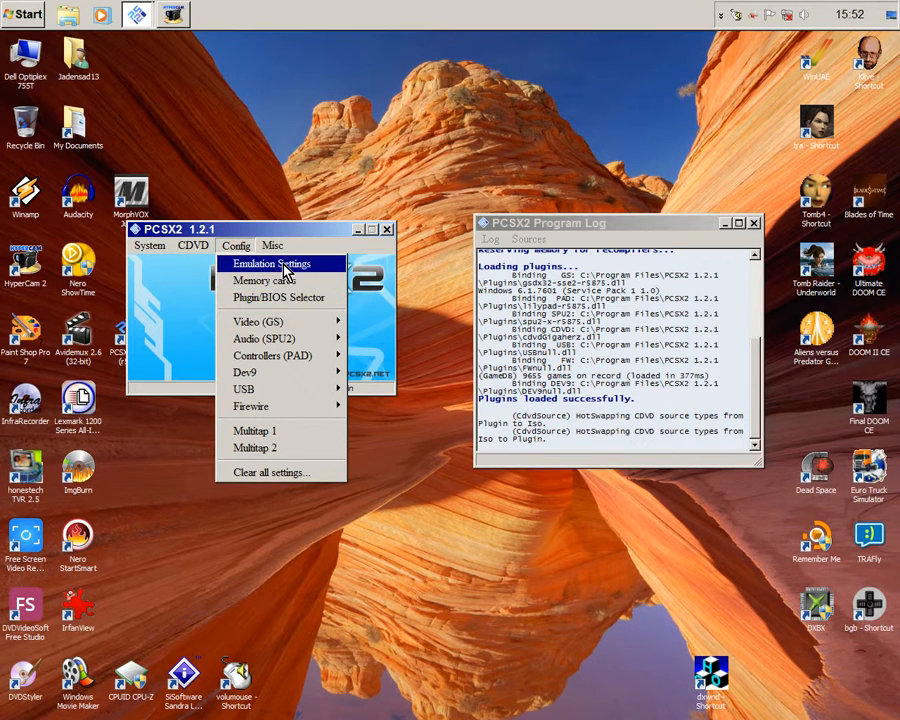
mouse_move(295, 357)
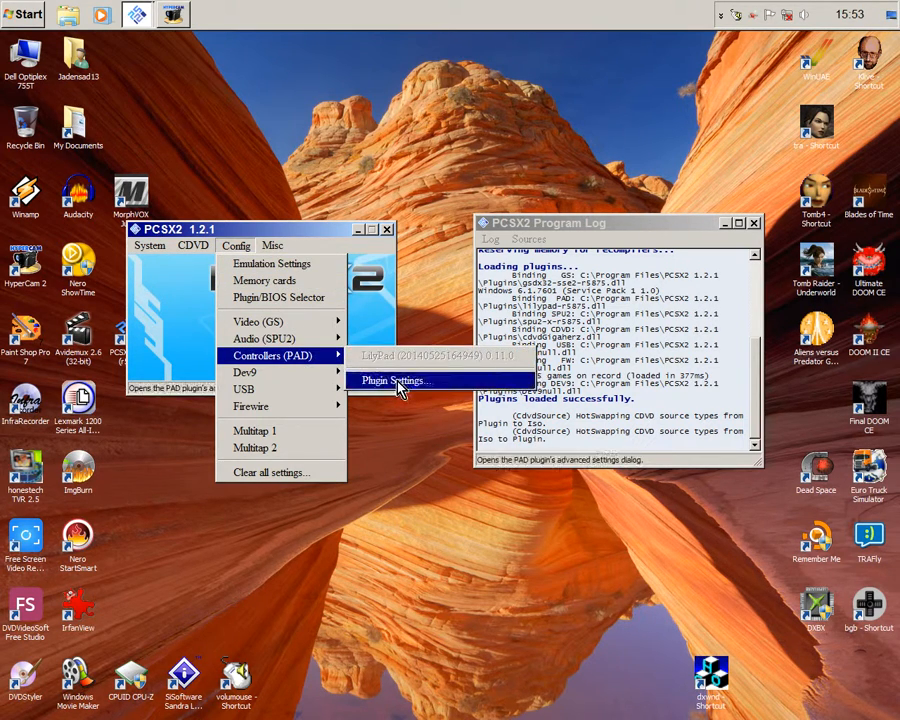
click(398, 381)
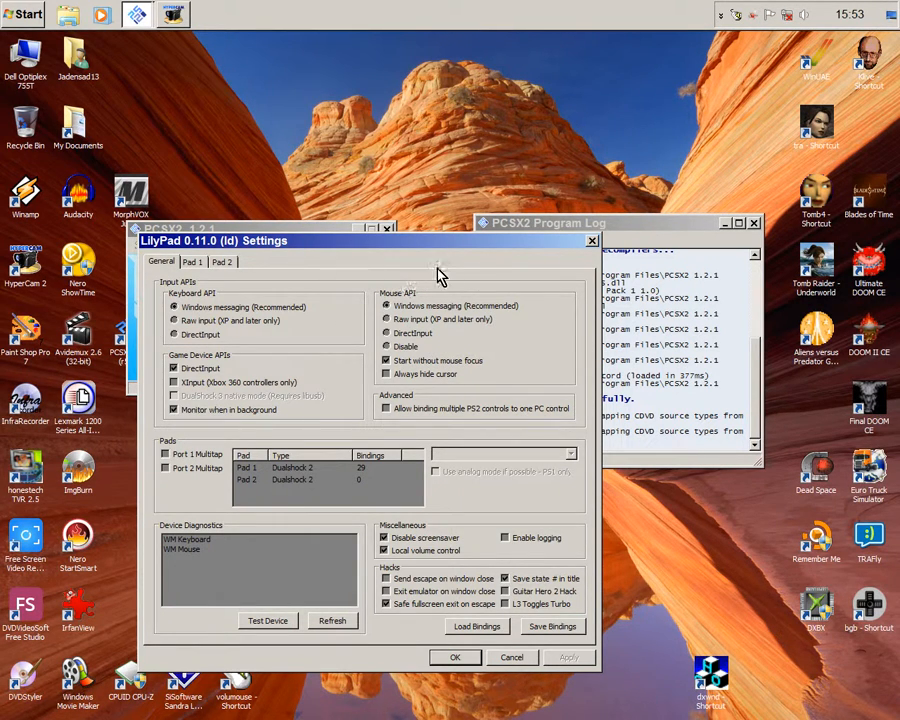
drag(416, 239, 480, 284)
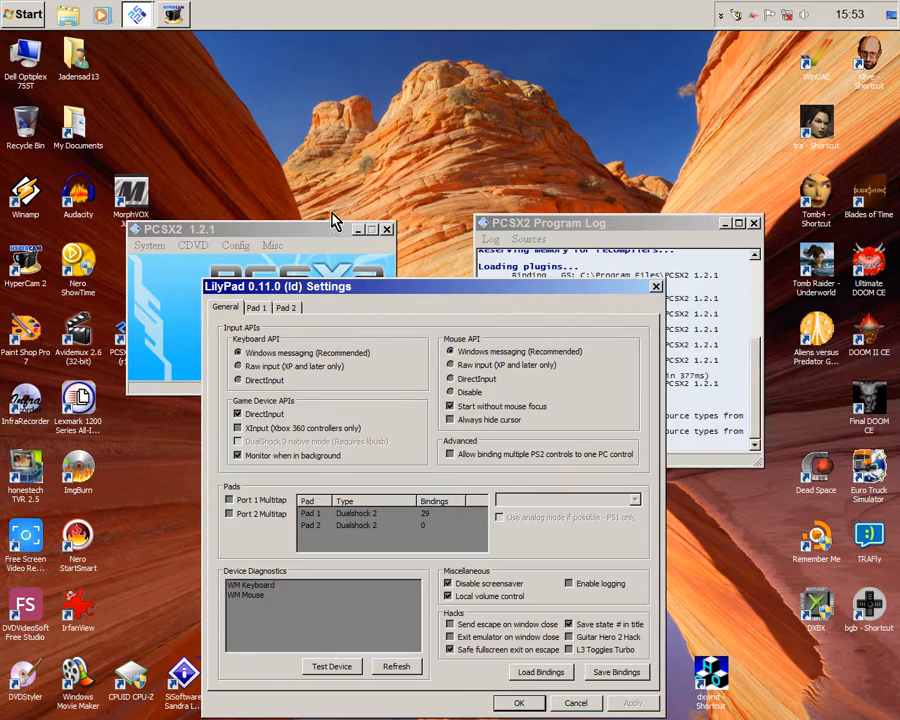
drag(440, 292, 434, 173)
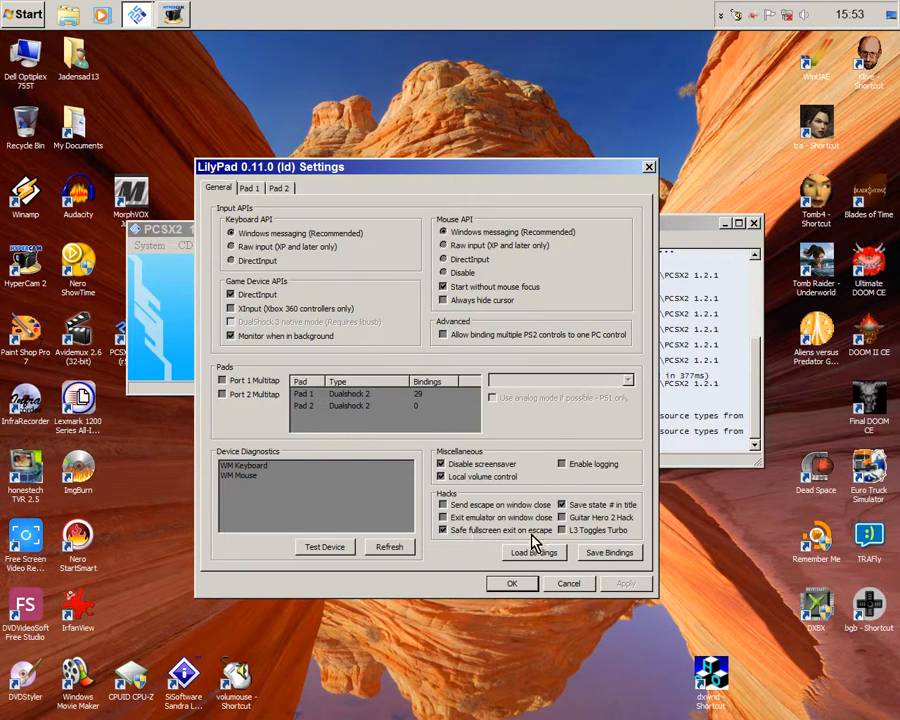
Step: Review the Pad 1 key bindings, highlighting the Triangle, Square and Circle assignments
click(254, 189)
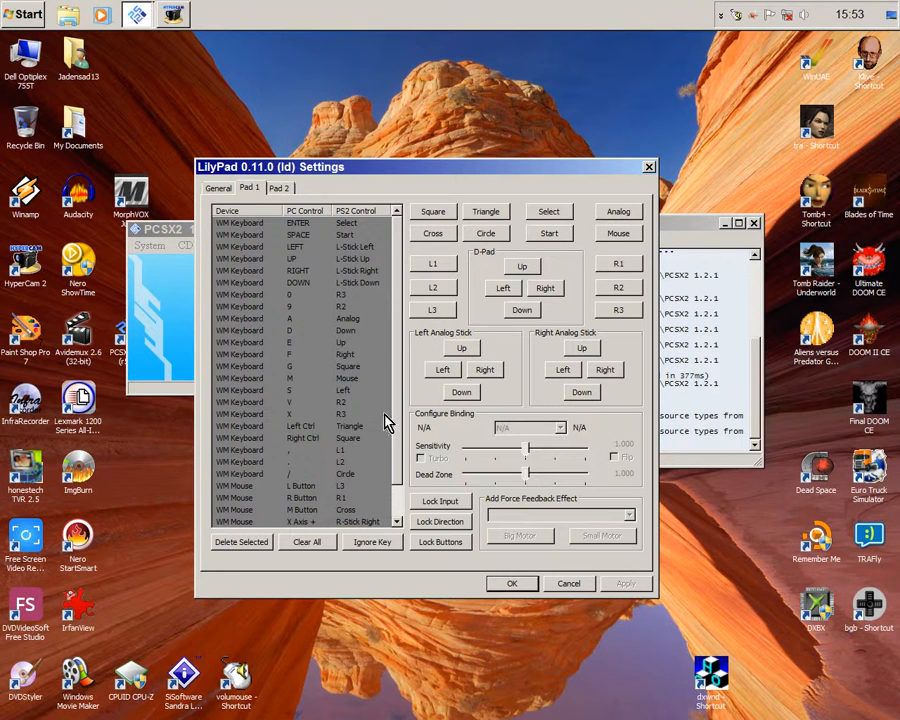
scroll(397, 426, down, 1)
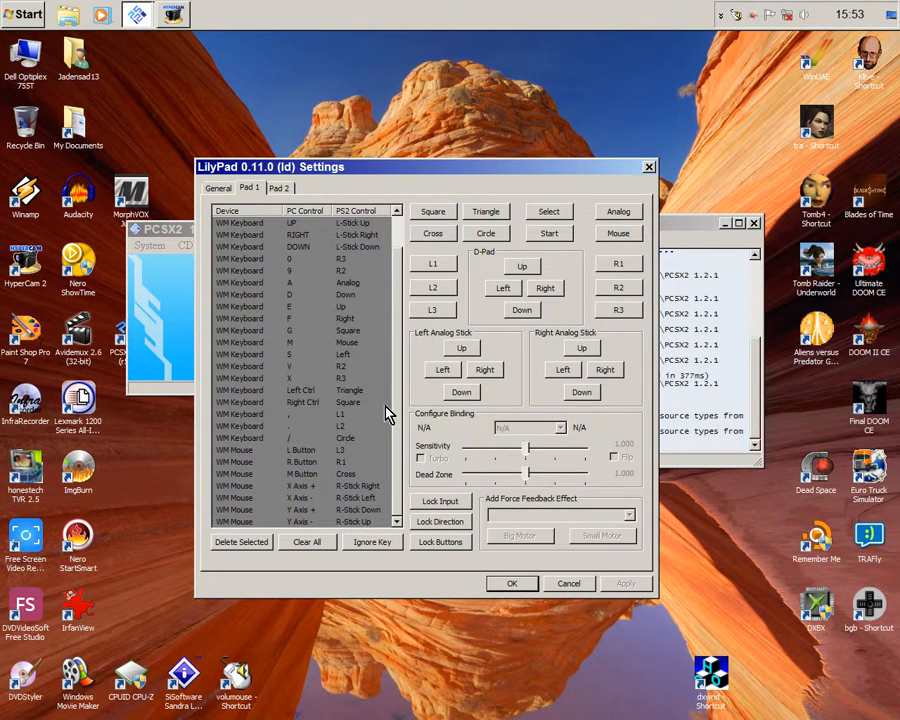
click(362, 391)
click(356, 403)
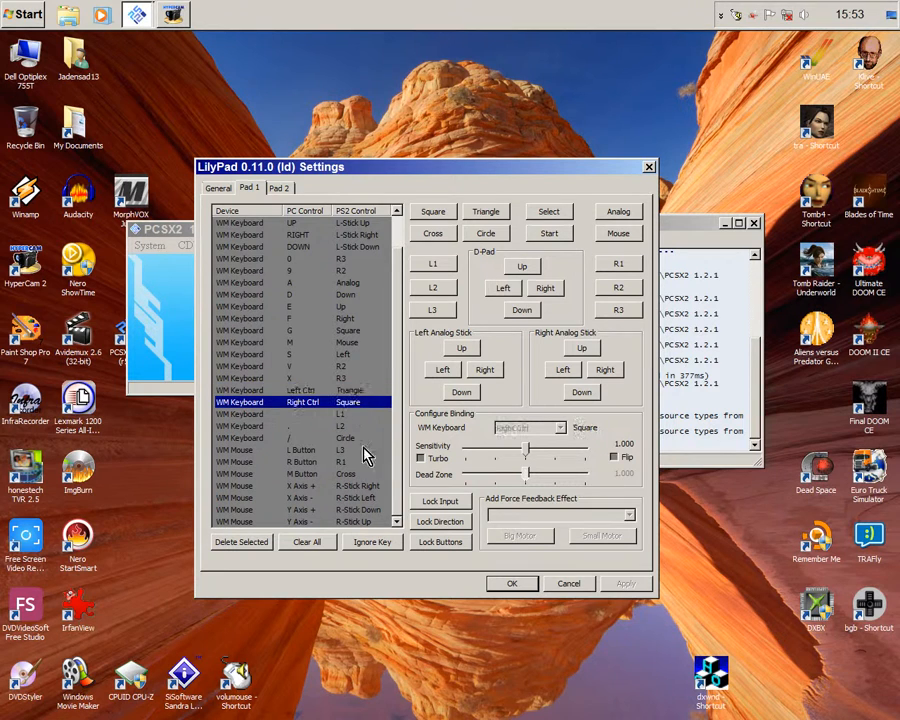
click(352, 438)
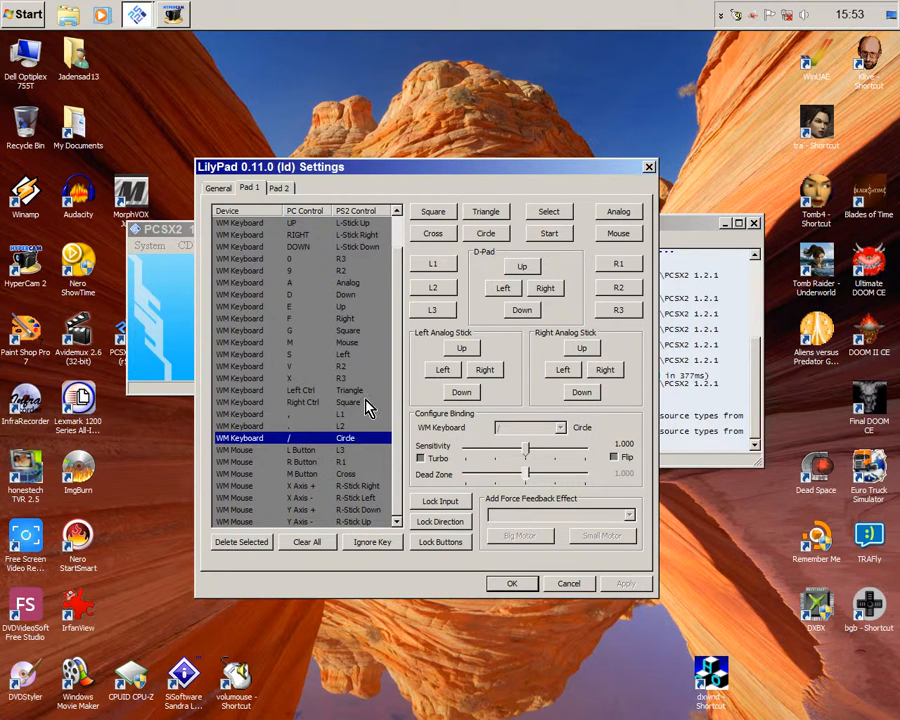
click(357, 391)
click(355, 402)
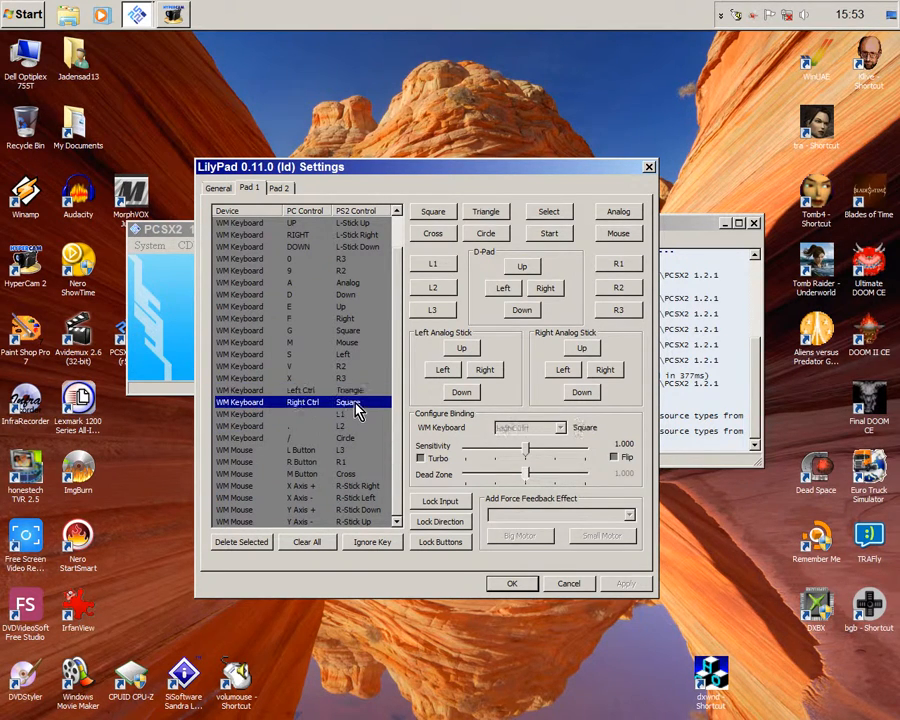
click(360, 438)
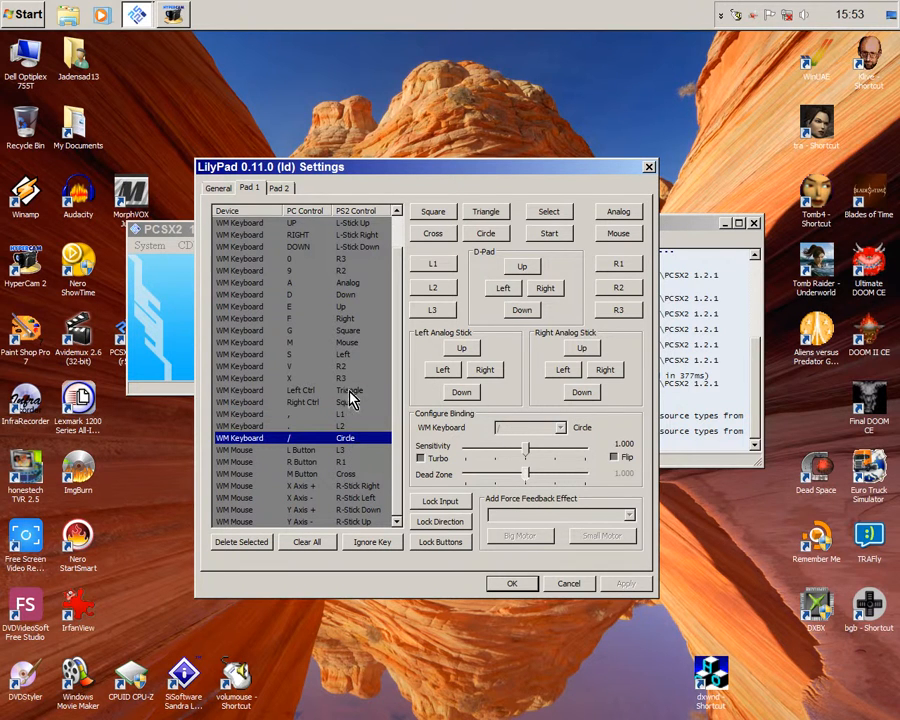
key(ctrl)
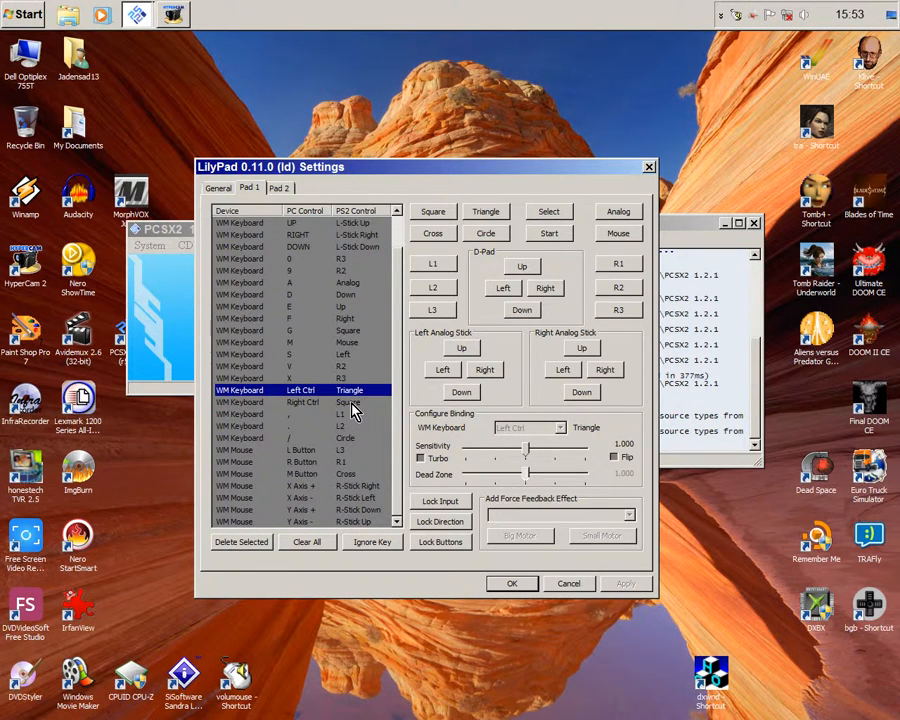
click(351, 402)
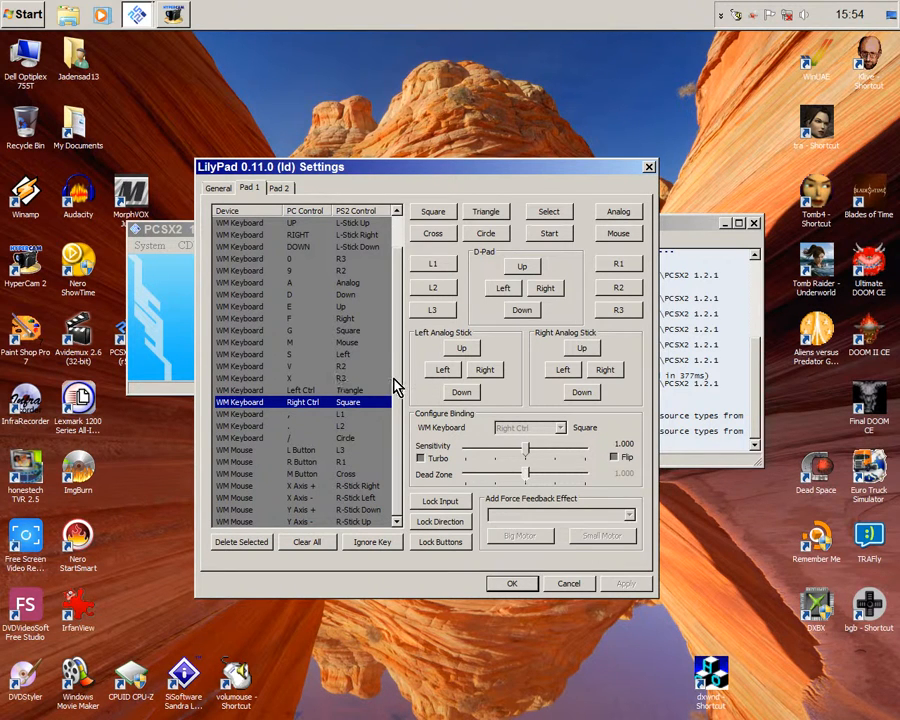
Step: Go through more Pad 1 bindings, highlighting the R2, Analog and Mouse assignments
scroll(400, 378, up, 1)
scroll(400, 320, up, 2)
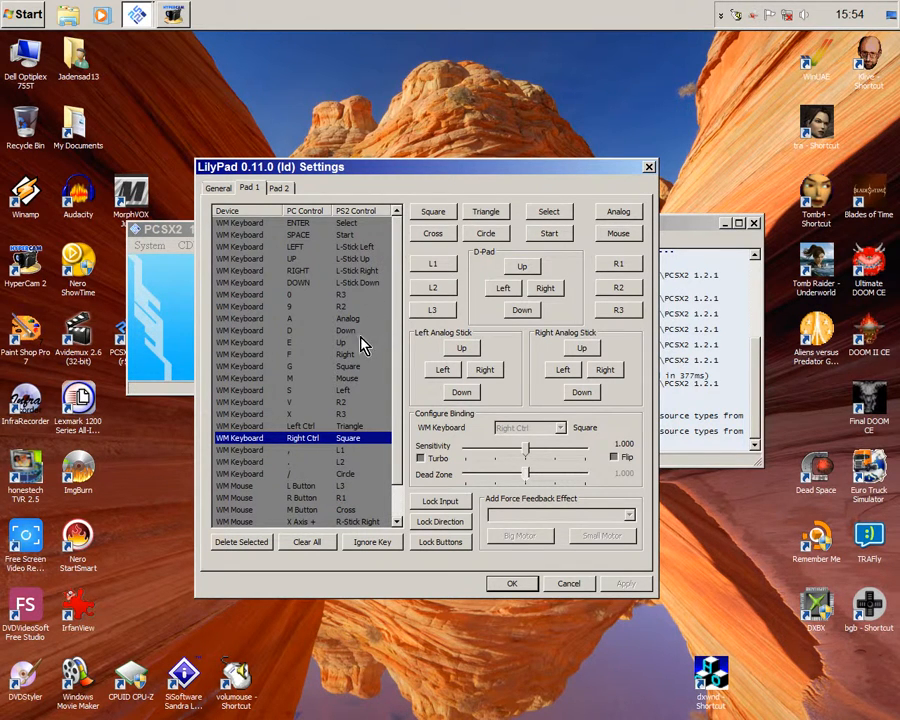
click(339, 294)
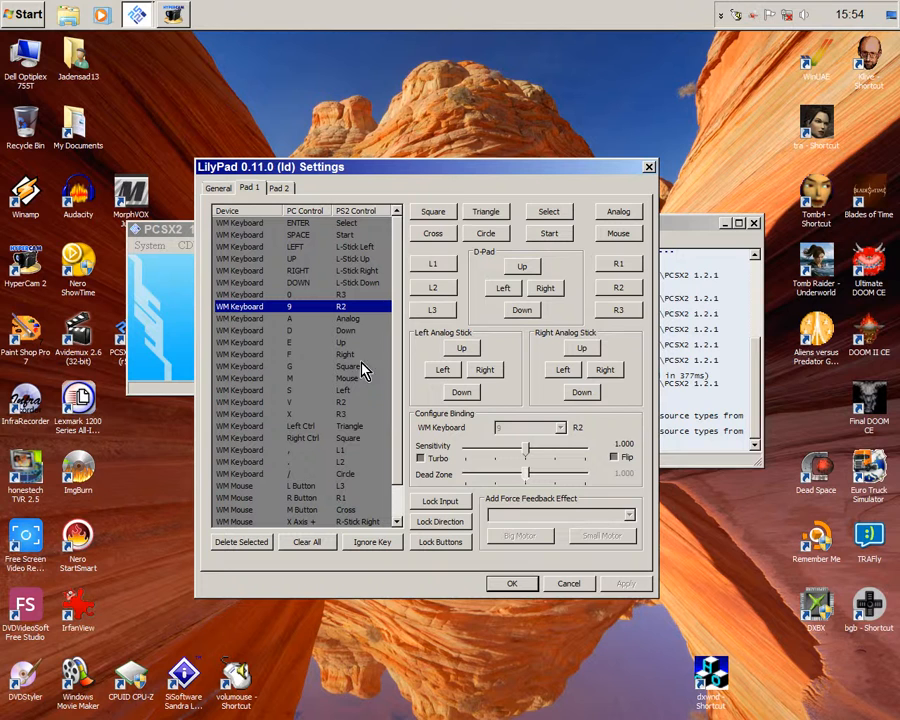
click(350, 319)
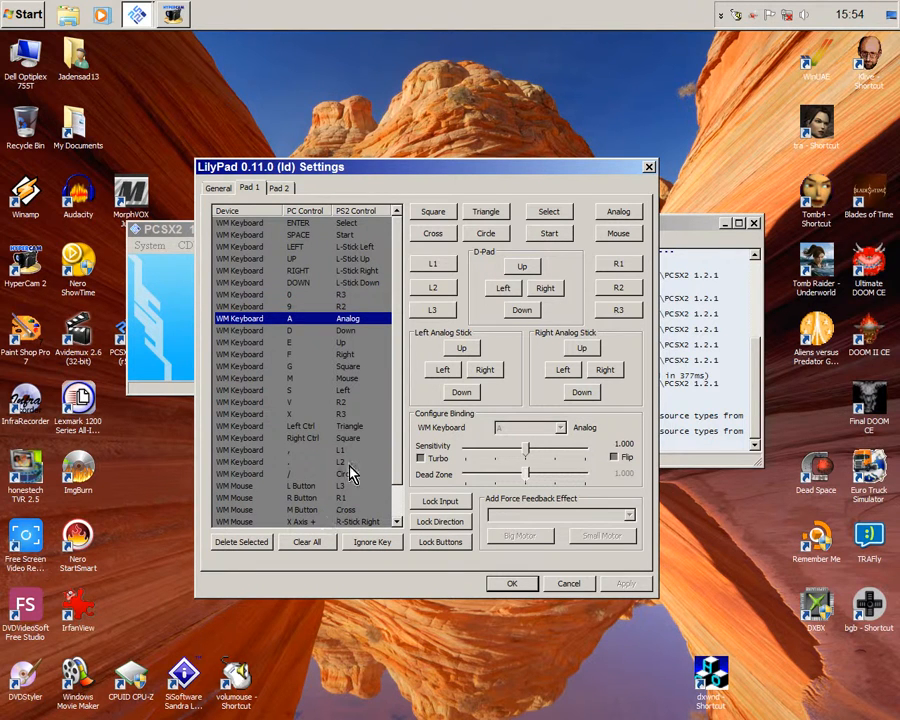
scroll(397, 470, down, 1)
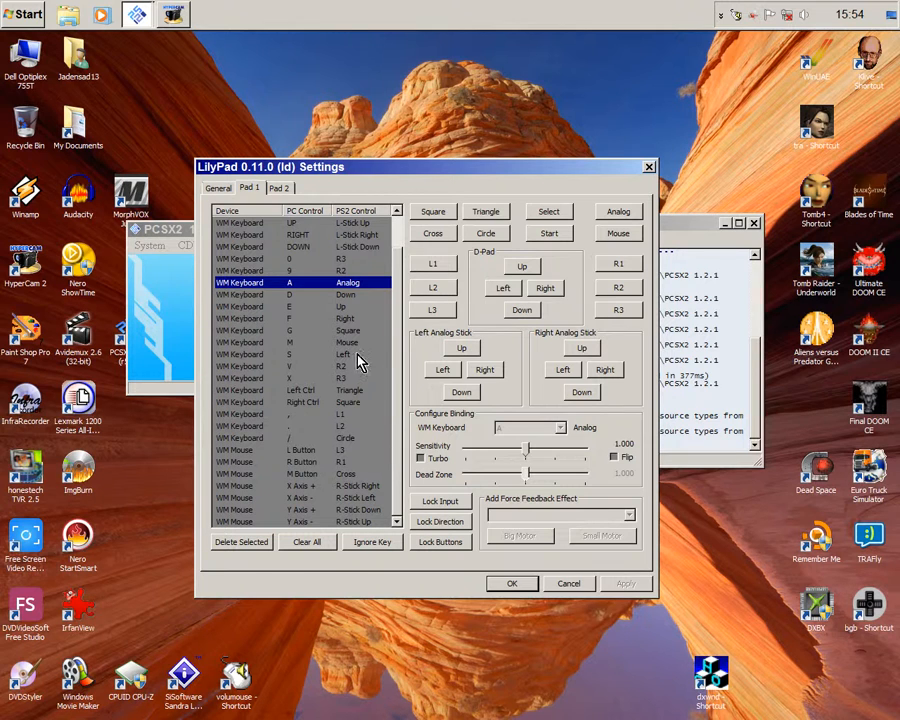
click(335, 342)
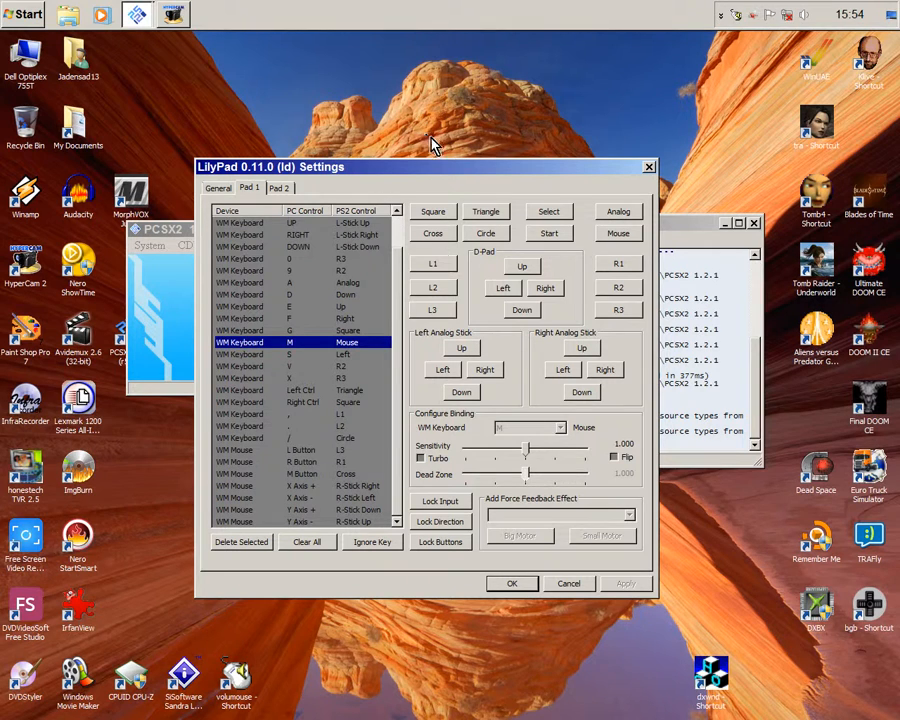
Step: Highlight the Select, Start and L-Stick Left assignments at the beginning of the Pad 1 binding list
scroll(400, 275, up, 1)
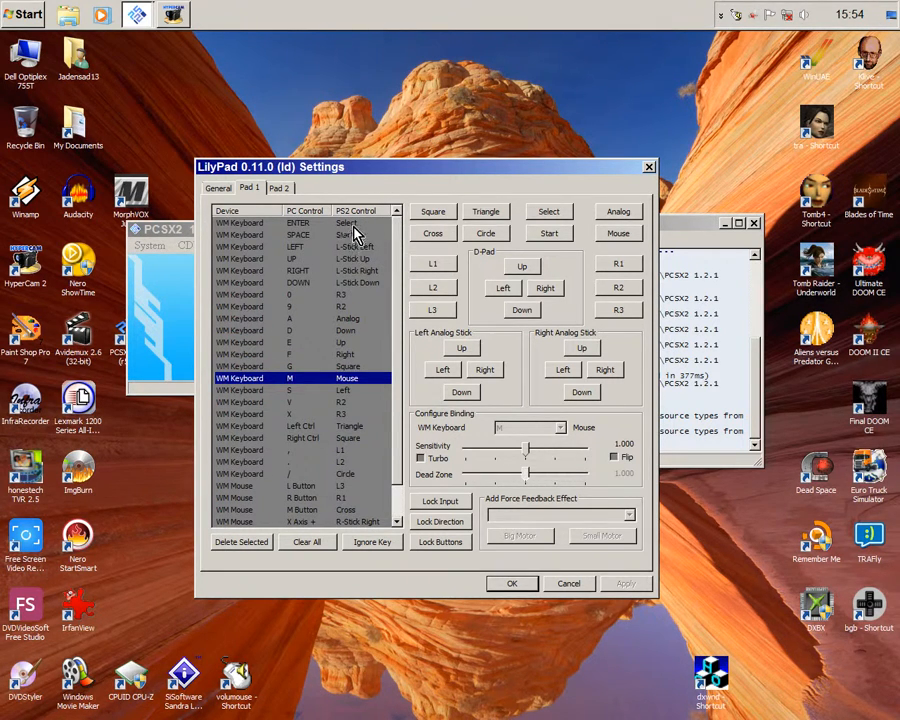
click(353, 224)
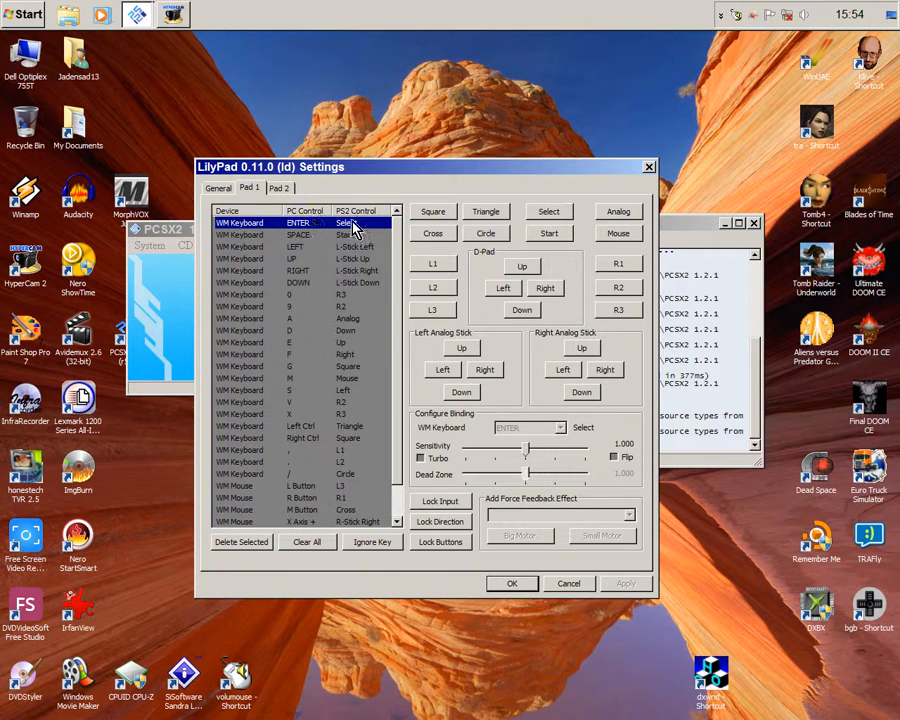
click(355, 235)
click(362, 247)
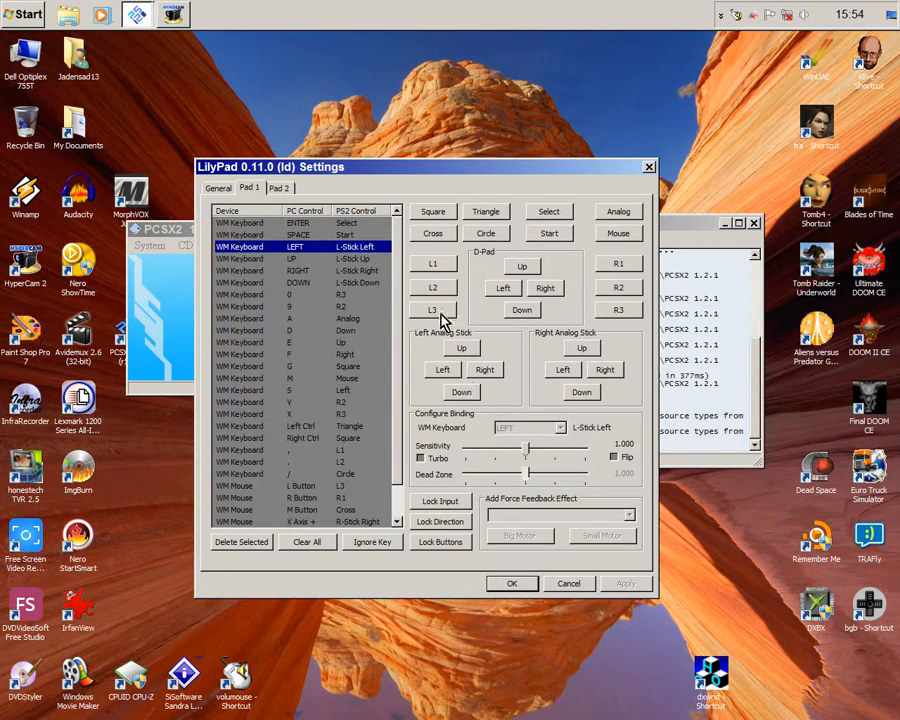
Step: Bind the left analog stick's Left direction on Pad 1 to the mouse Y Axis -, and delete that binding
click(443, 369)
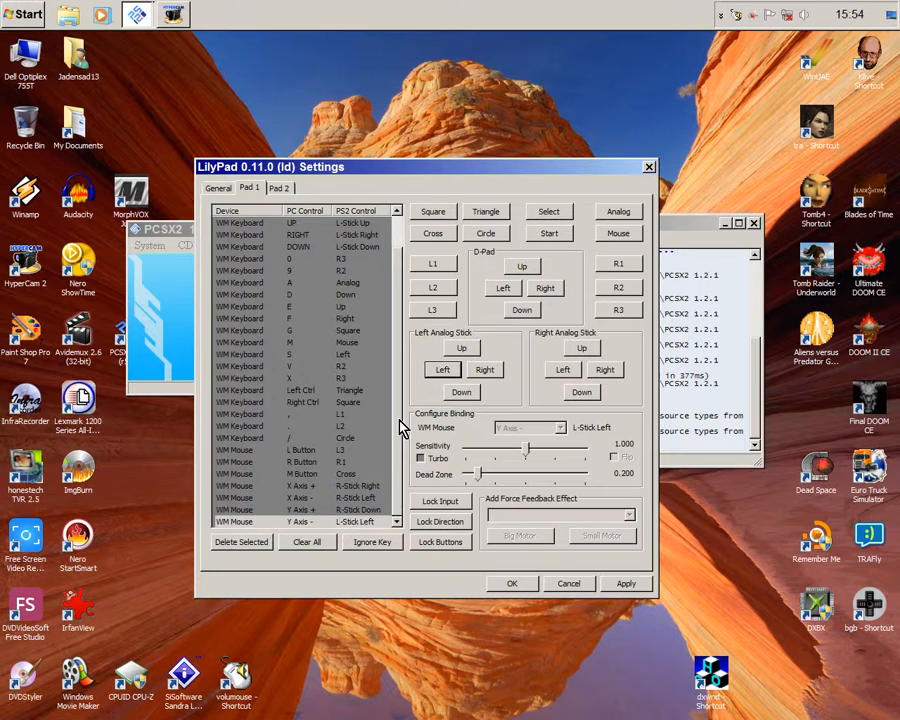
drag(400, 421, 404, 353)
scroll(404, 360, down, 1)
click(261, 543)
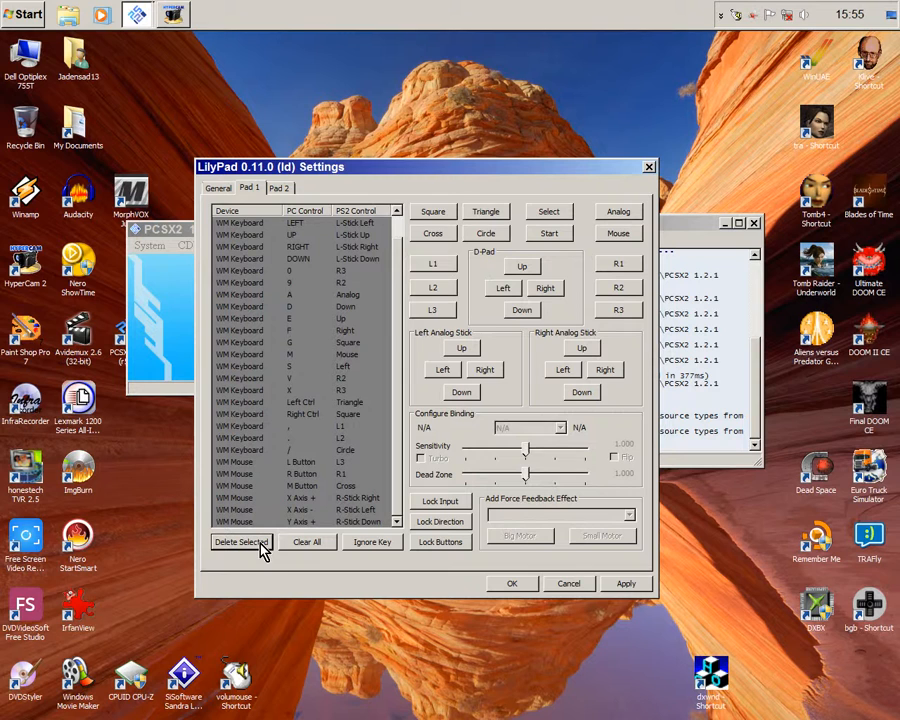
Step: Bind R1 on Pad 1 to the mouse Y Axis -, and delete that binding
scroll(392, 290, up, 1)
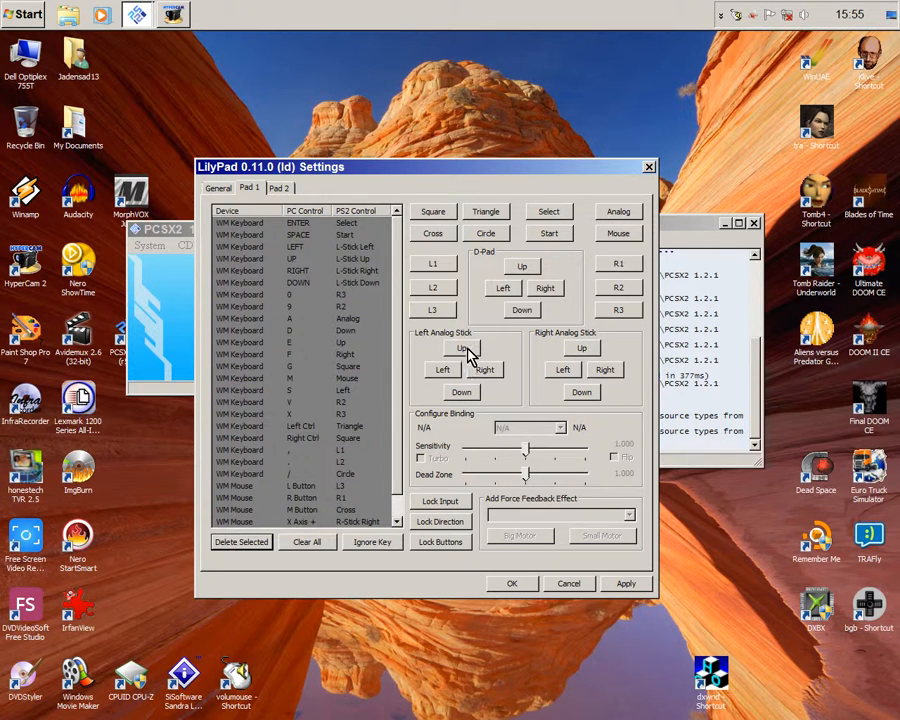
click(614, 265)
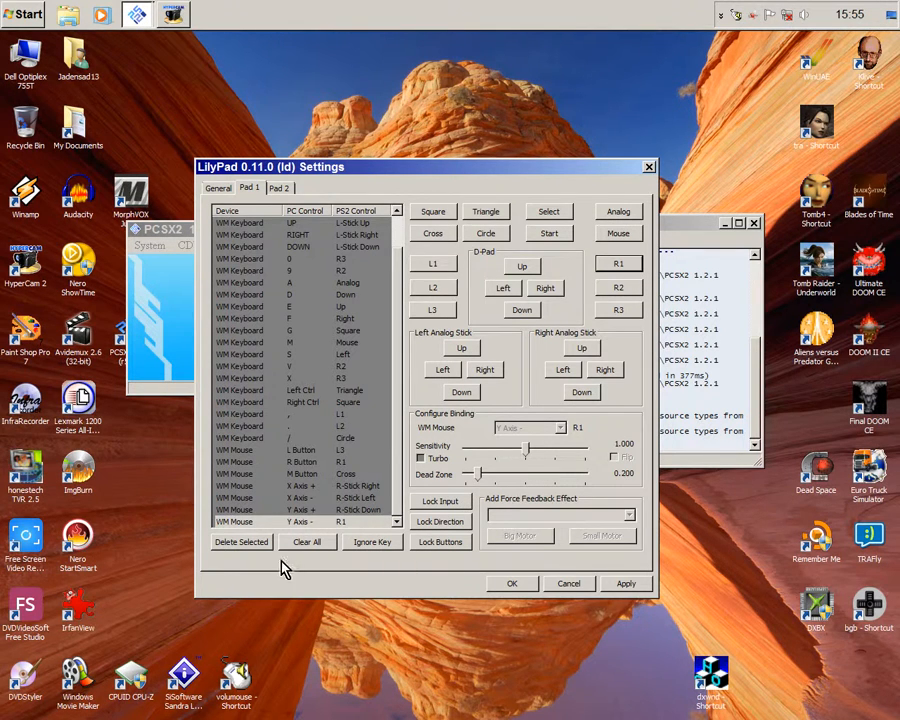
click(241, 541)
Step: On Pad 2, try binding Square to a mouse axis and delete the resulting bindings
click(278, 188)
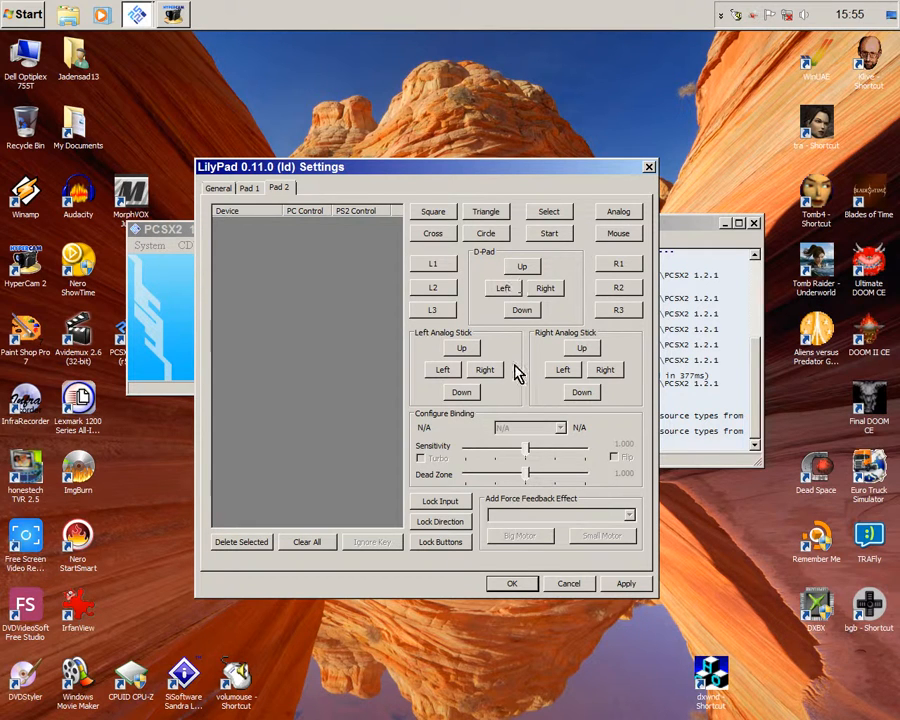
click(438, 213)
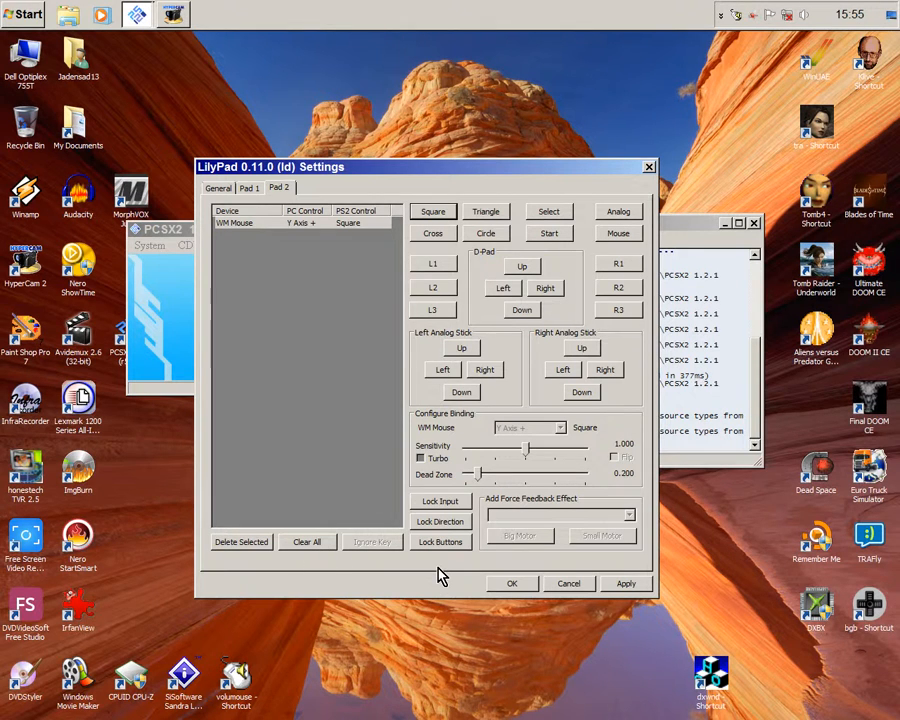
click(368, 225)
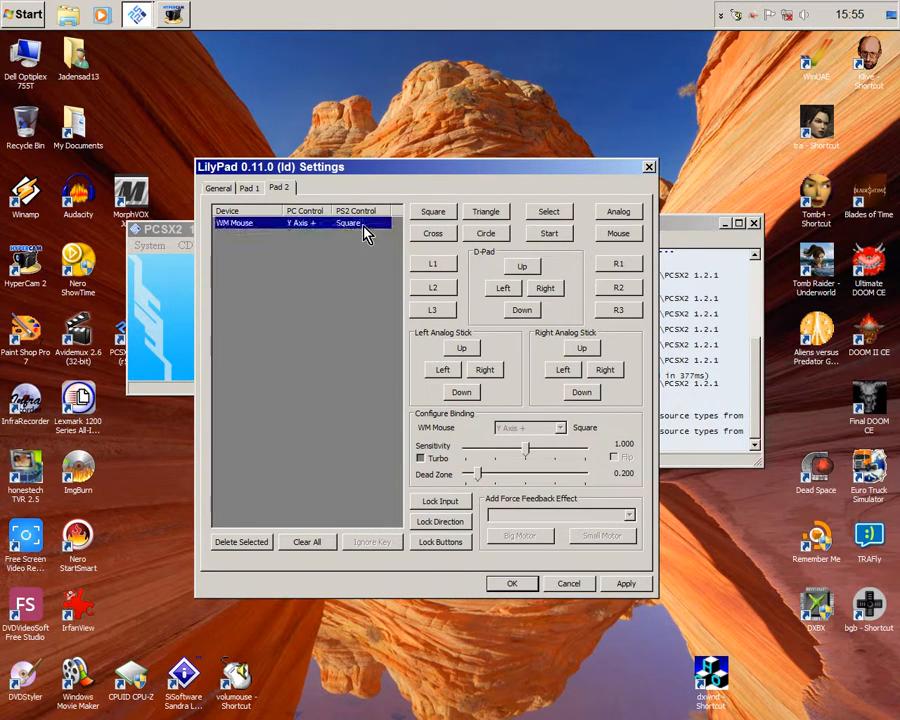
click(260, 546)
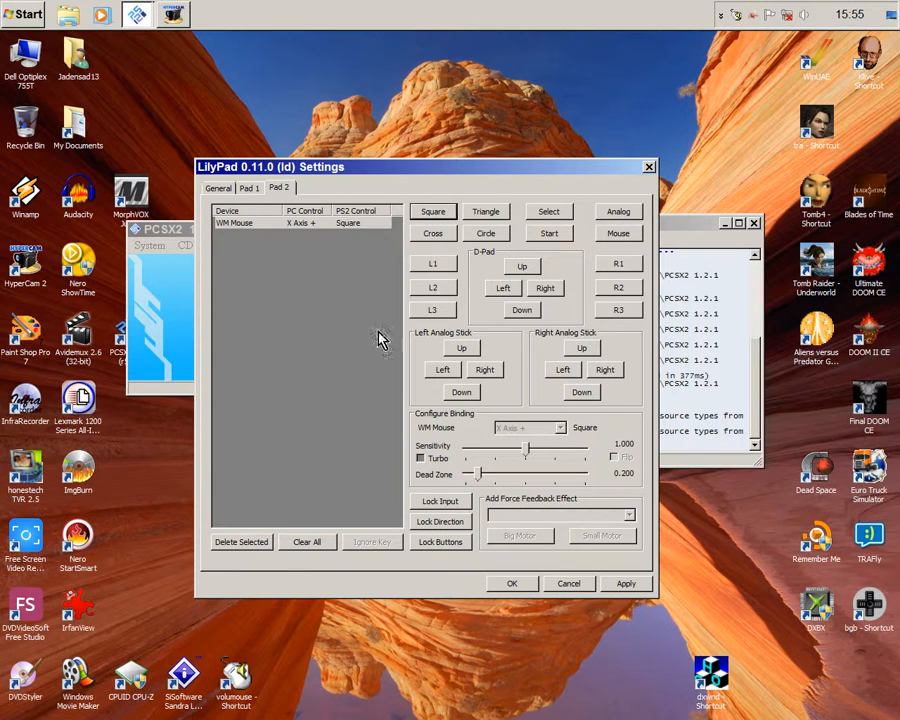
click(241, 542)
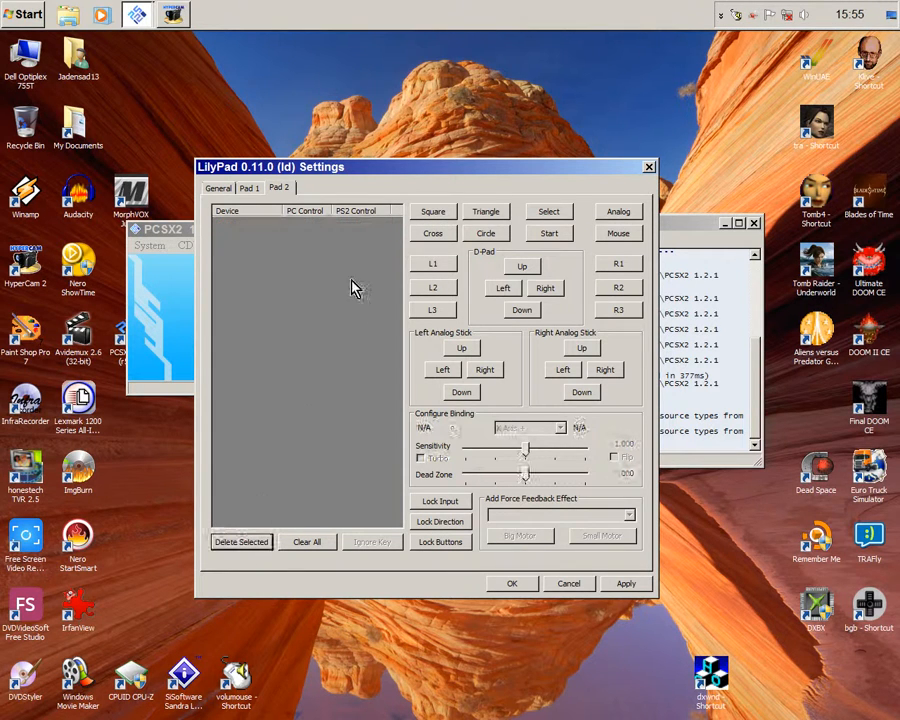
Step: Bind Square to Left Ctrl and Triangle to SPACE on Pad 2
click(433, 212)
key(ctrl)
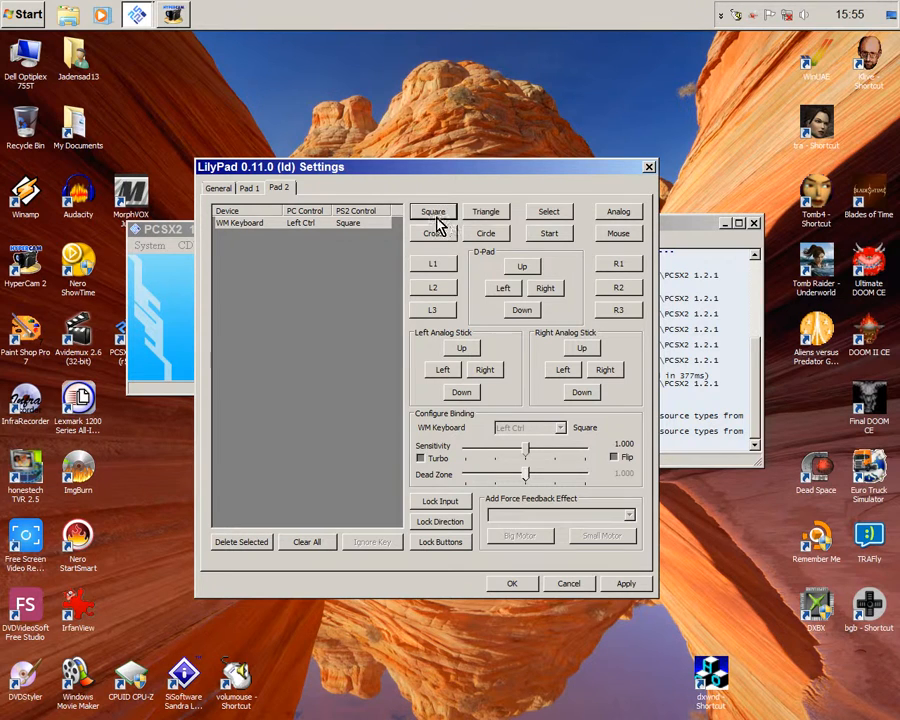
click(487, 212)
key(space)
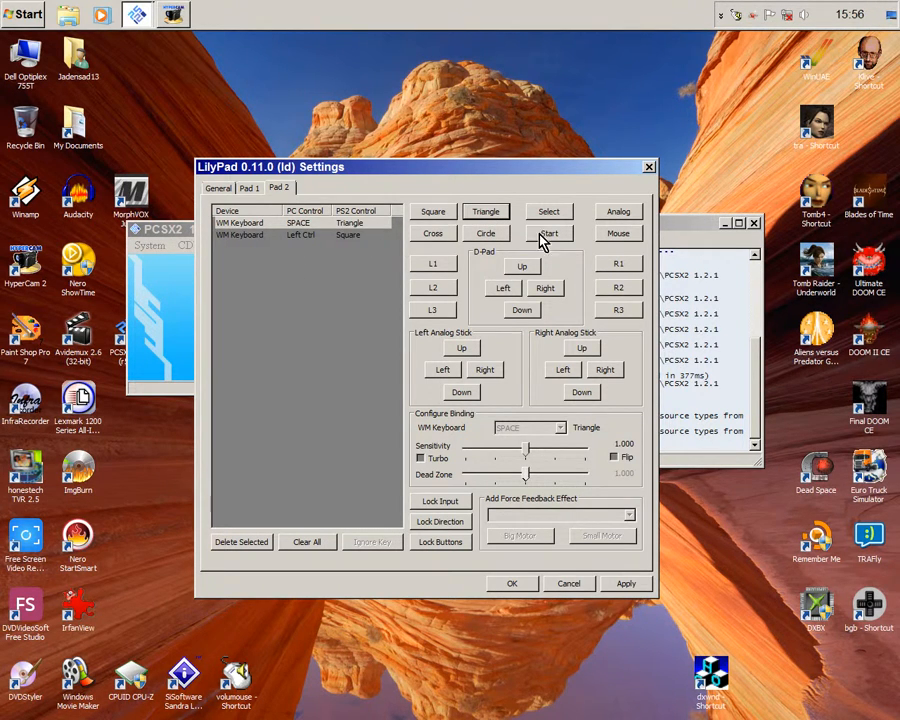
click(489, 213)
click(345, 255)
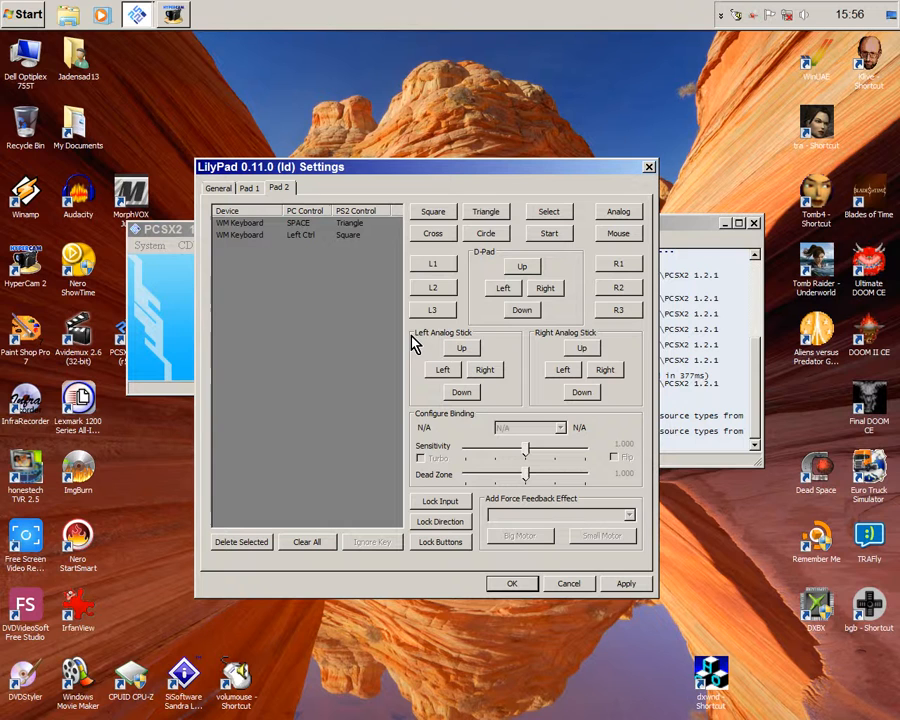
Step: Return to LilyPad's general options and close the controller settings without saving
click(250, 189)
click(219, 189)
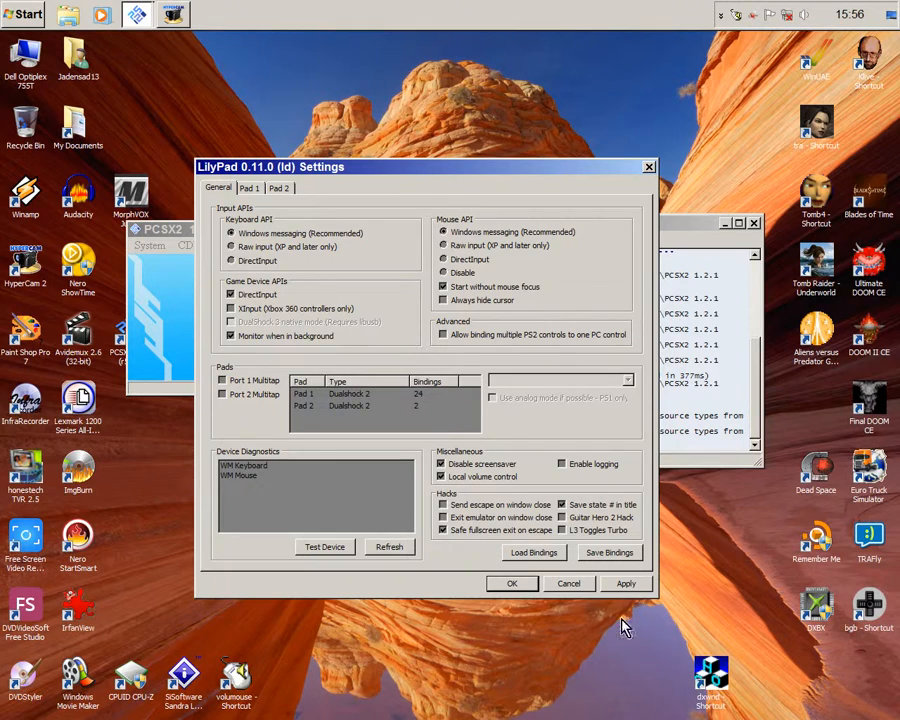
click(582, 584)
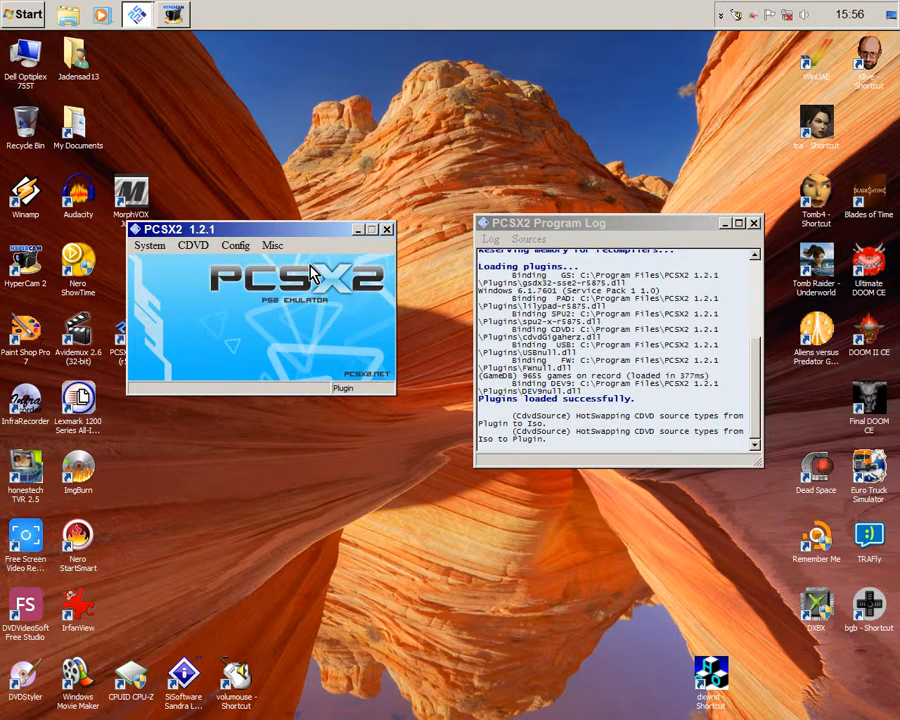
Step: Open the plugin settings of the USBnull driver and dismiss them
click(238, 245)
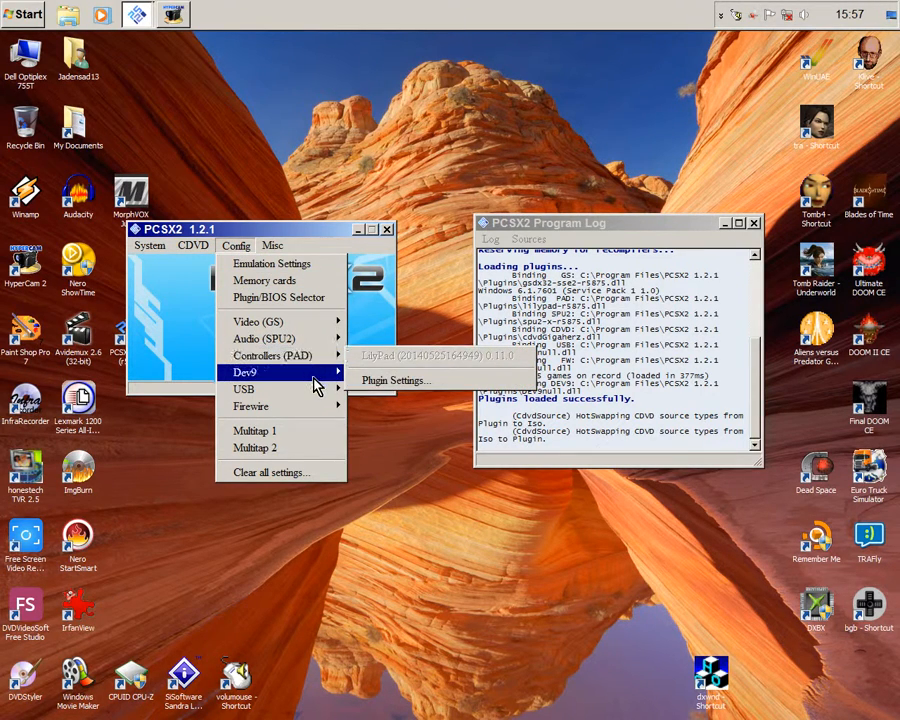
mouse_move(316, 392)
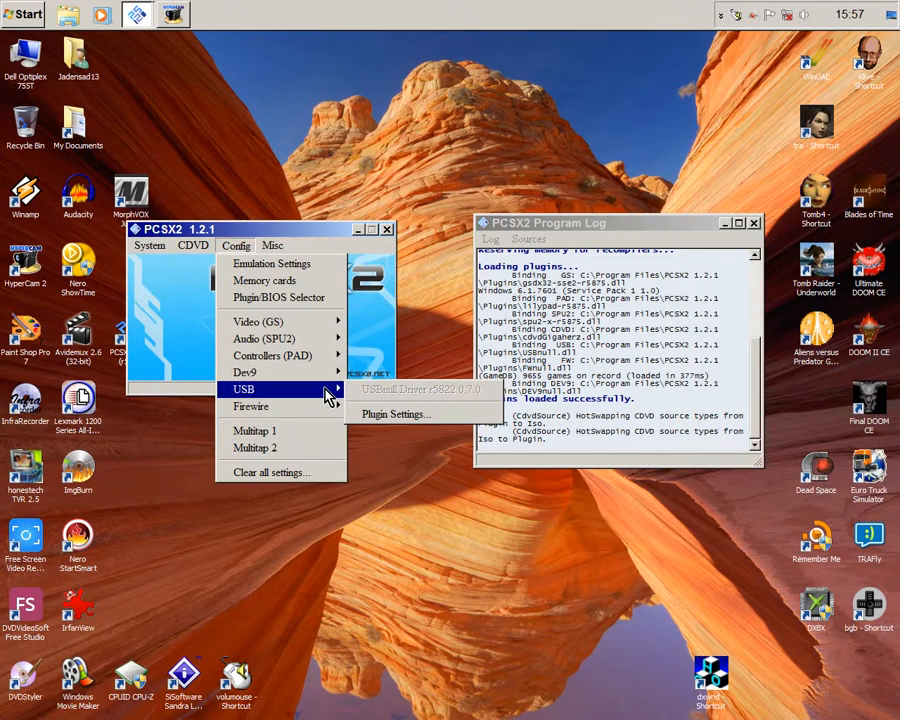
click(395, 418)
click(524, 434)
Step: Choose Plugin as the CDVD source so the game runs from the disc drive
click(236, 245)
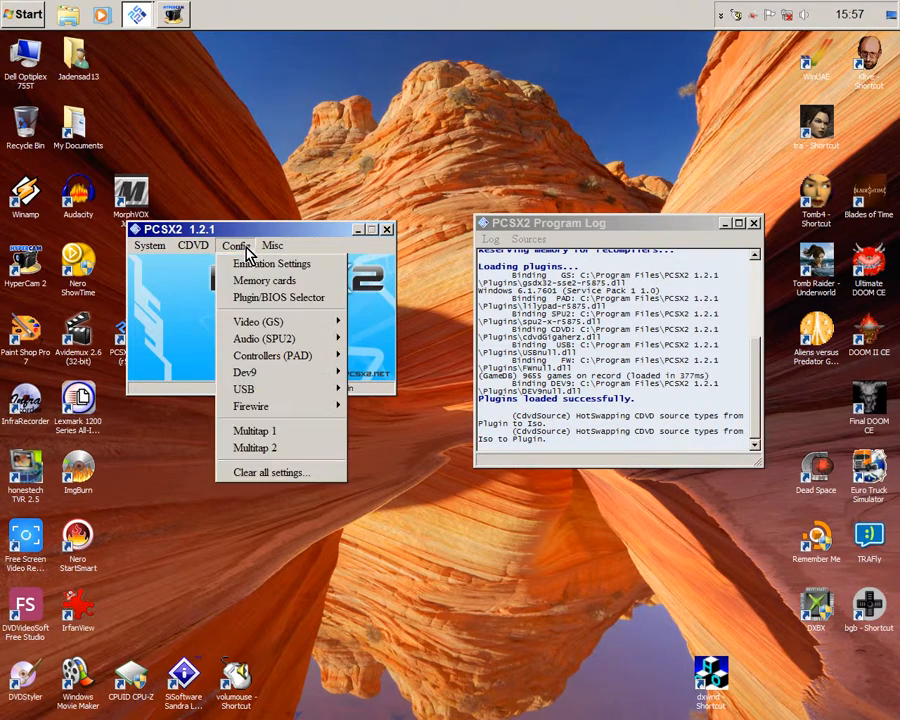
mouse_move(199, 247)
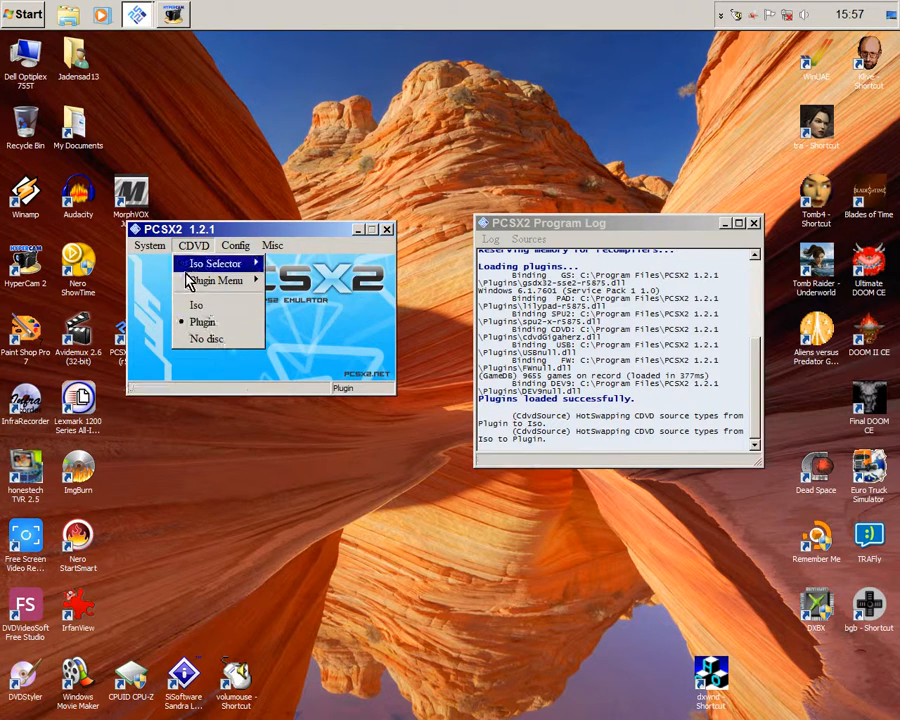
mouse_move(152, 246)
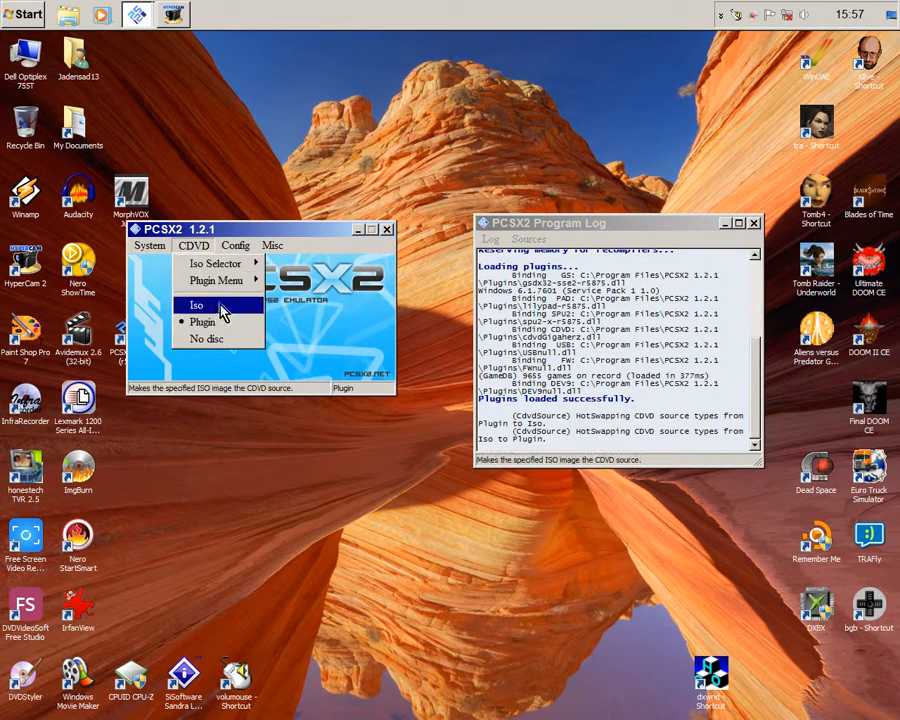
click(225, 325)
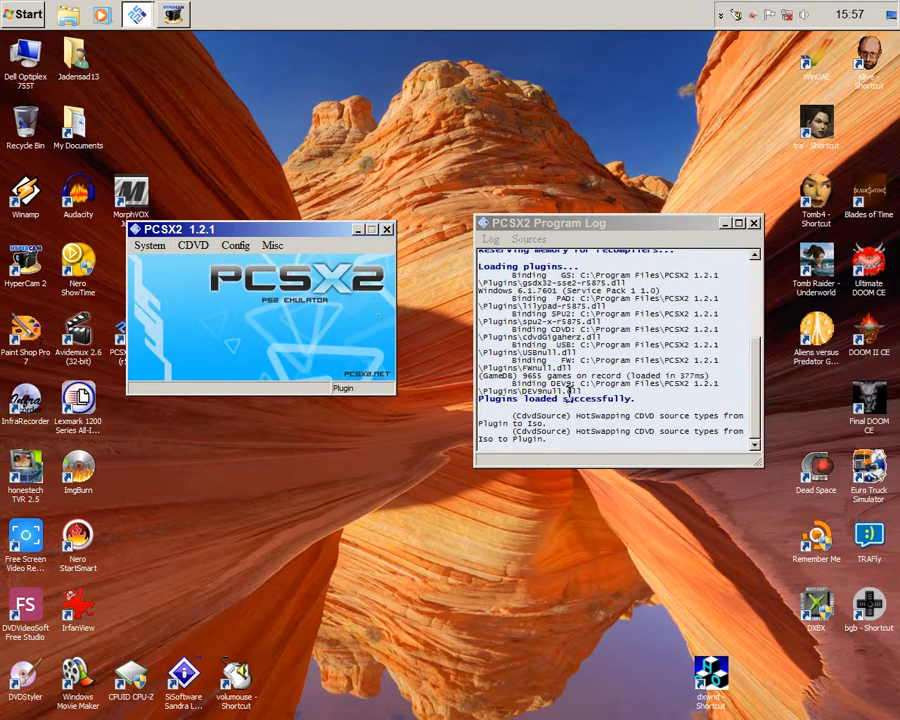
Step: Boot the game disc with a full CDVD boot and move the PCSX2 window below the game display
click(148, 245)
click(165, 264)
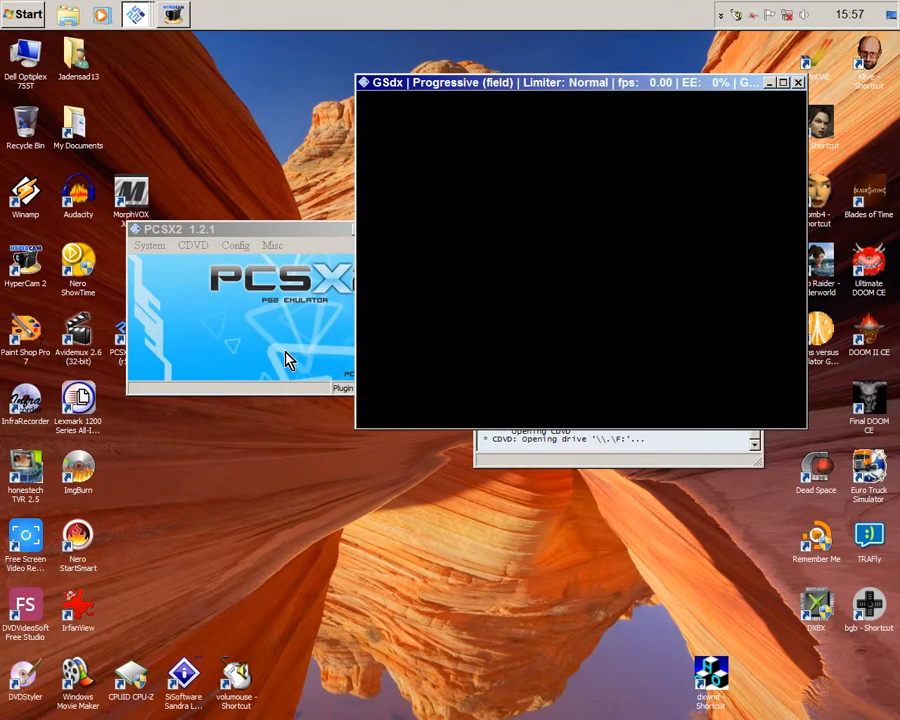
drag(277, 232, 361, 477)
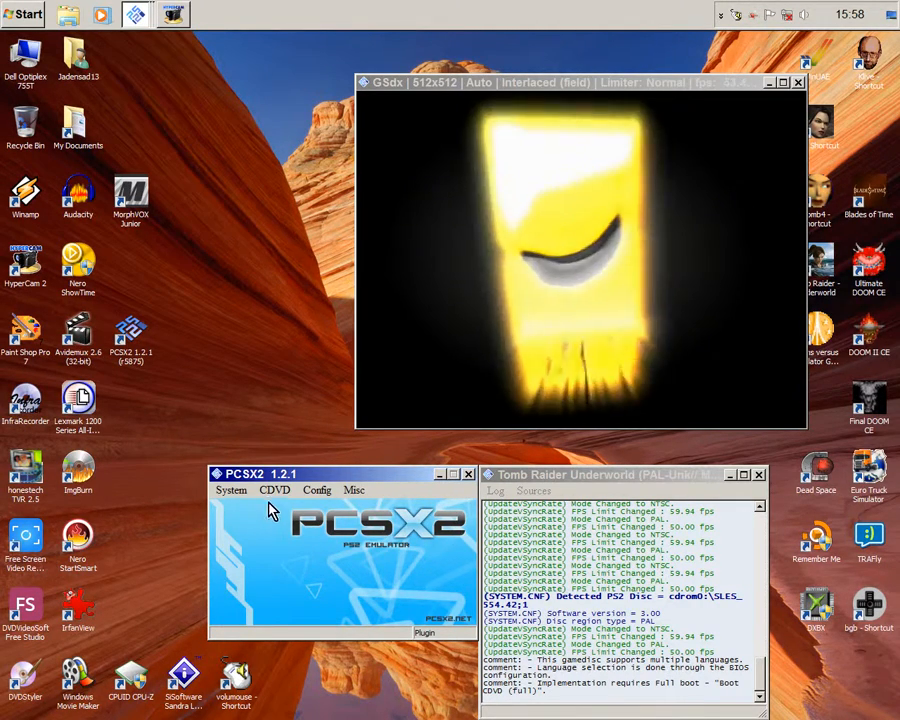
Step: Load the saved state from slot 3 and try the controls in the game
click(231, 490)
mouse_move(272, 332)
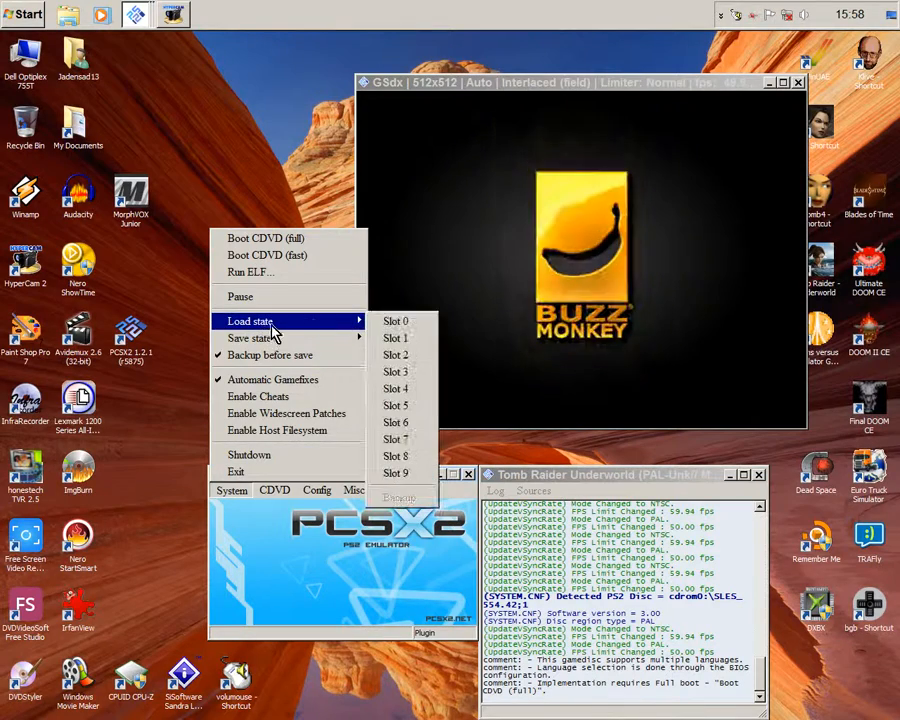
click(410, 372)
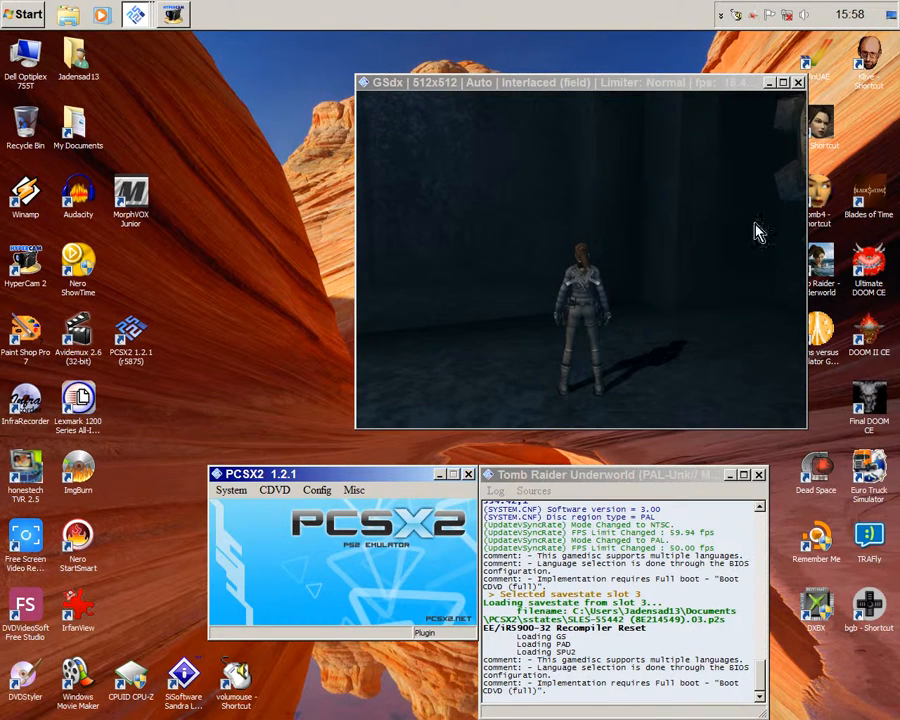
click(596, 236)
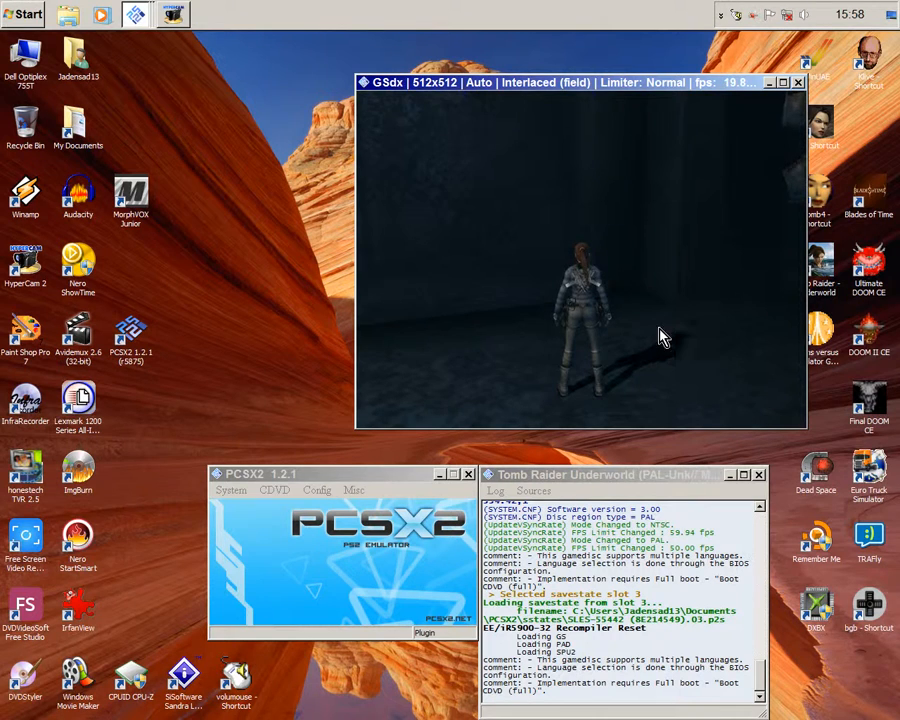
key(Down)
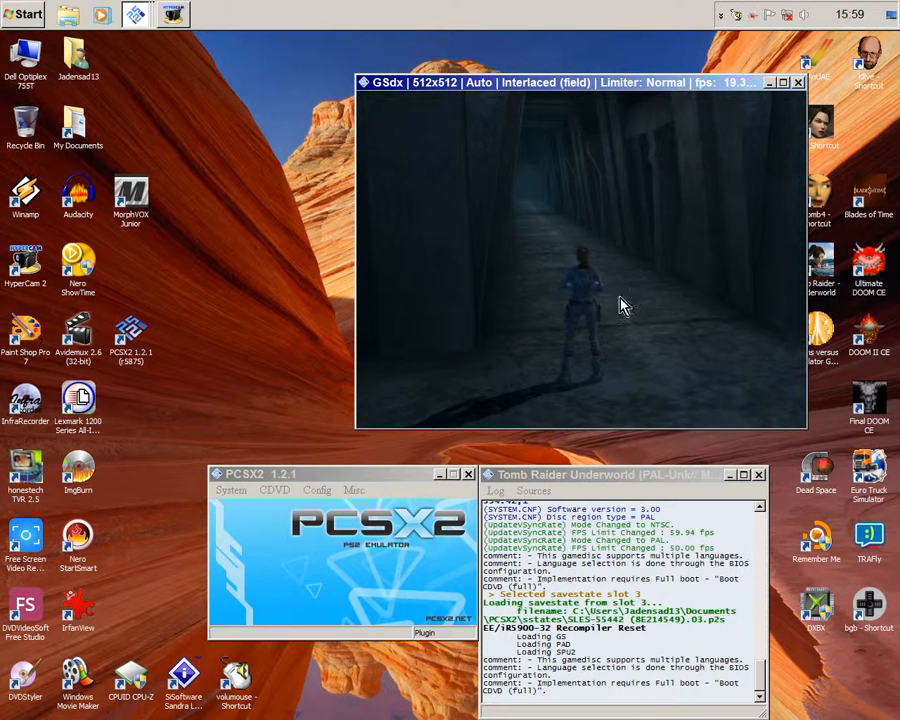
Step: Load the saved state from slot 8 in the running Tomb Raider Underworld game
click(397, 484)
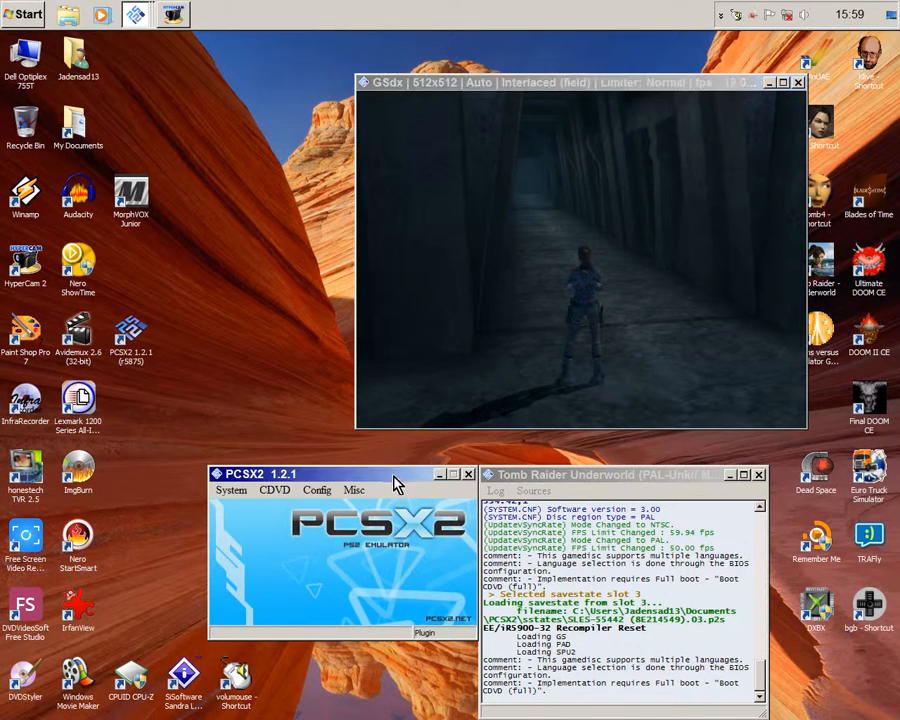
click(243, 495)
mouse_move(293, 340)
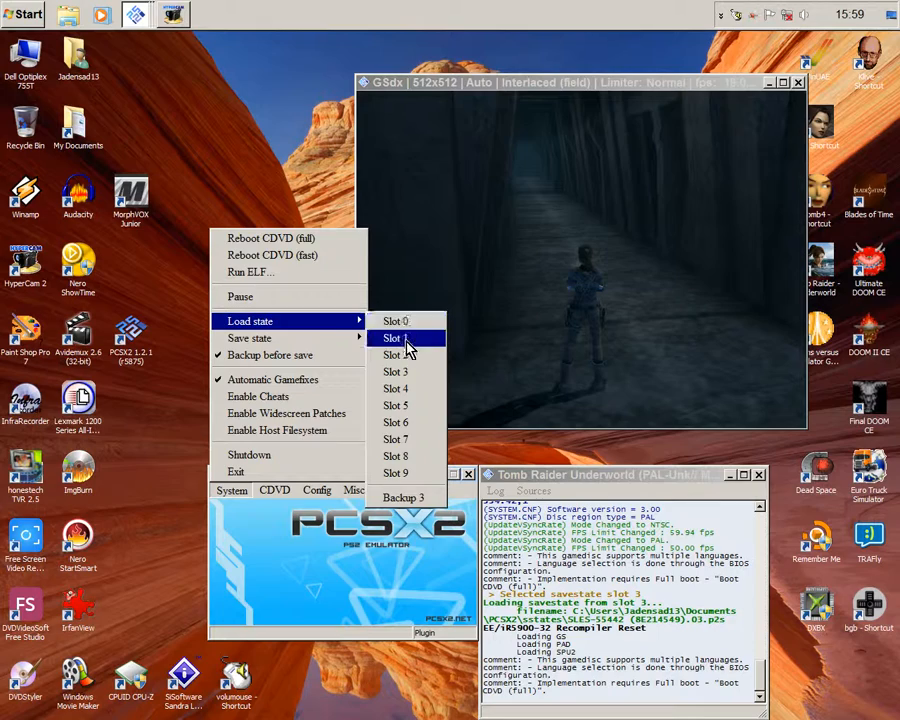
click(409, 457)
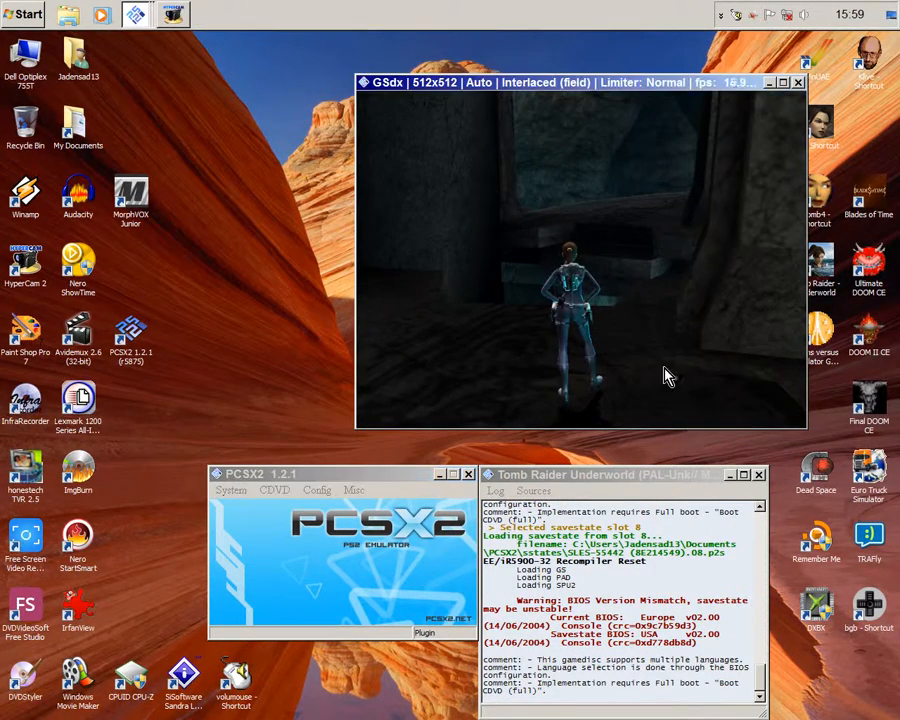
Step: Rotate the in-game camera around the character to view her and the surrounding cave
key(Up)
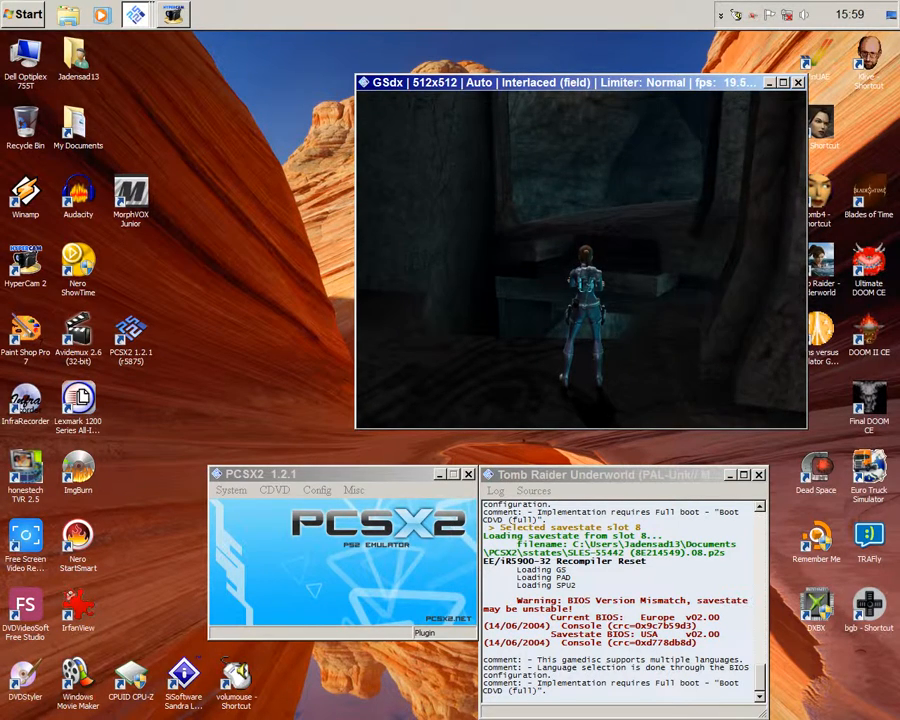
key(Right)
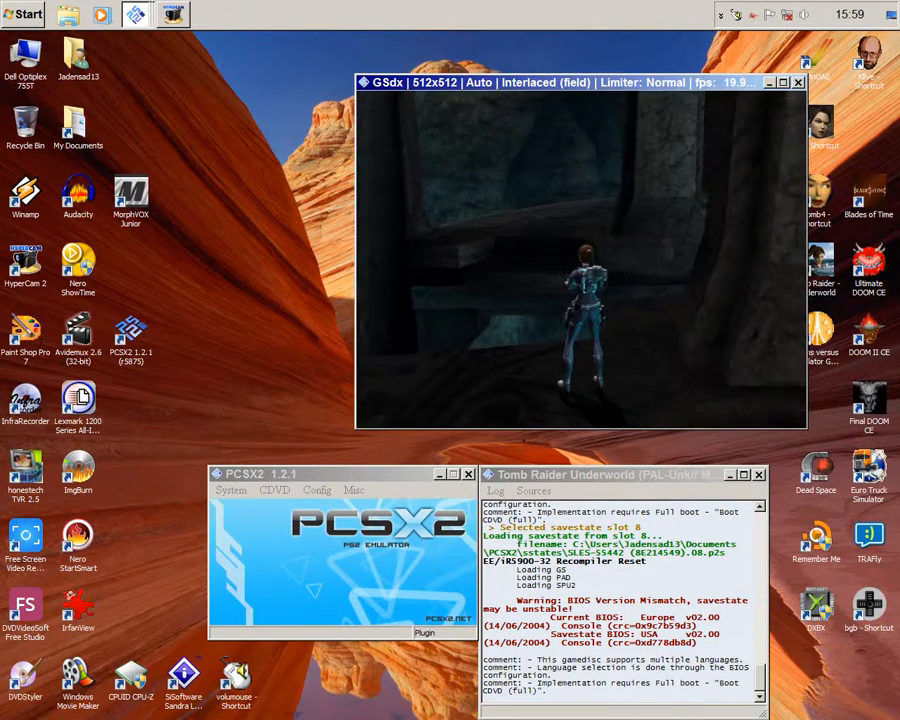
key(Right)
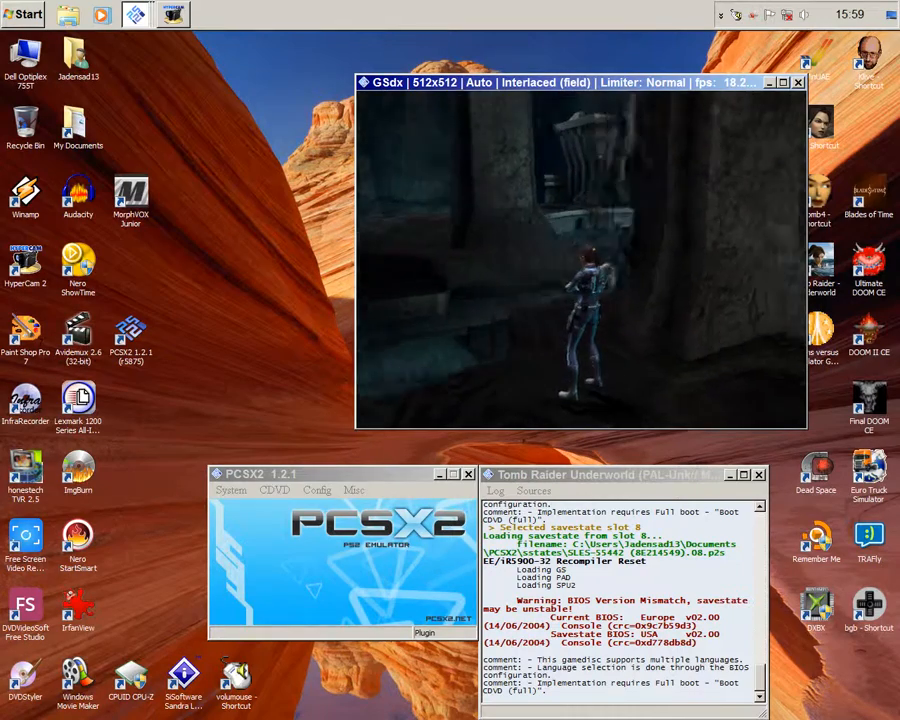
key(Right)
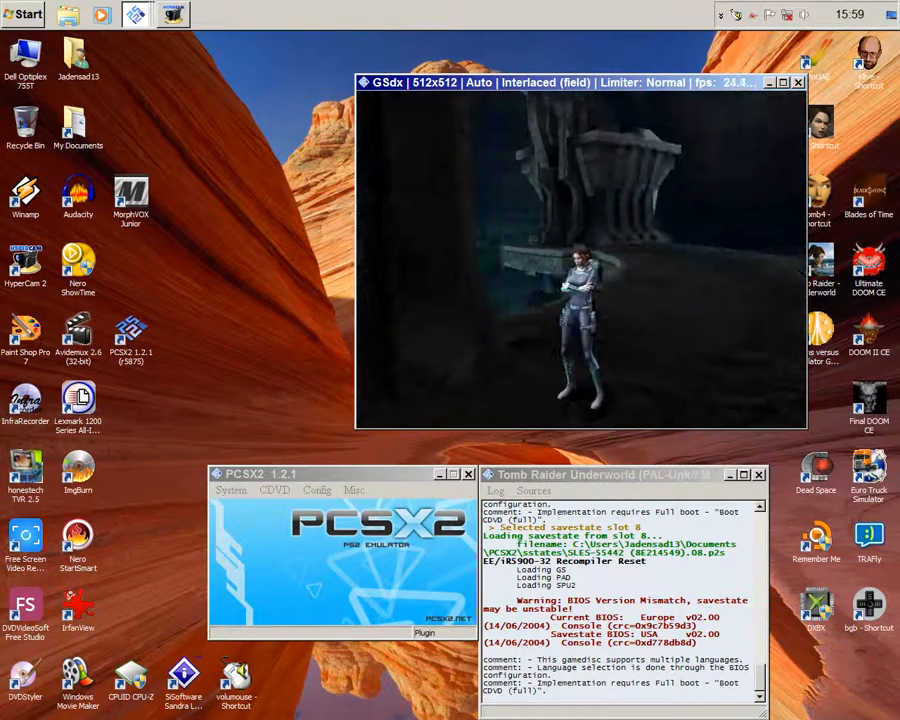
key(Right)
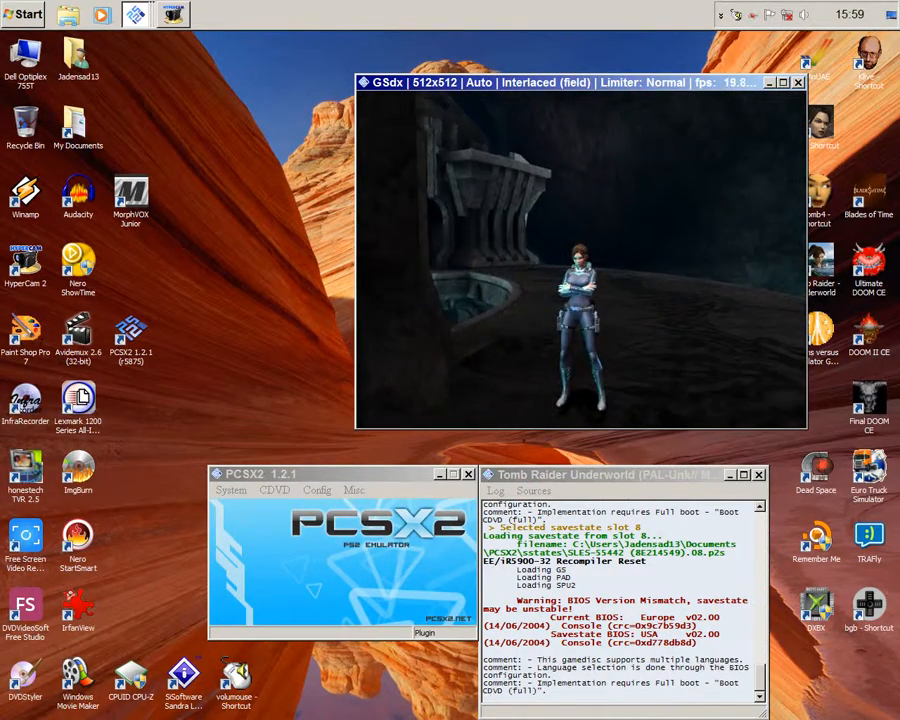
key(Right)
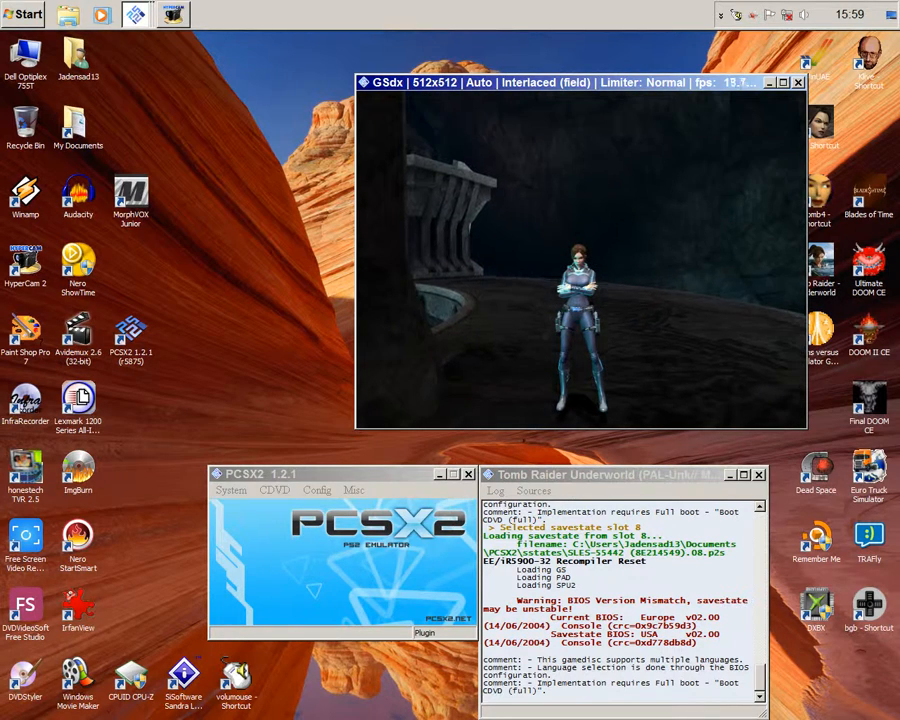